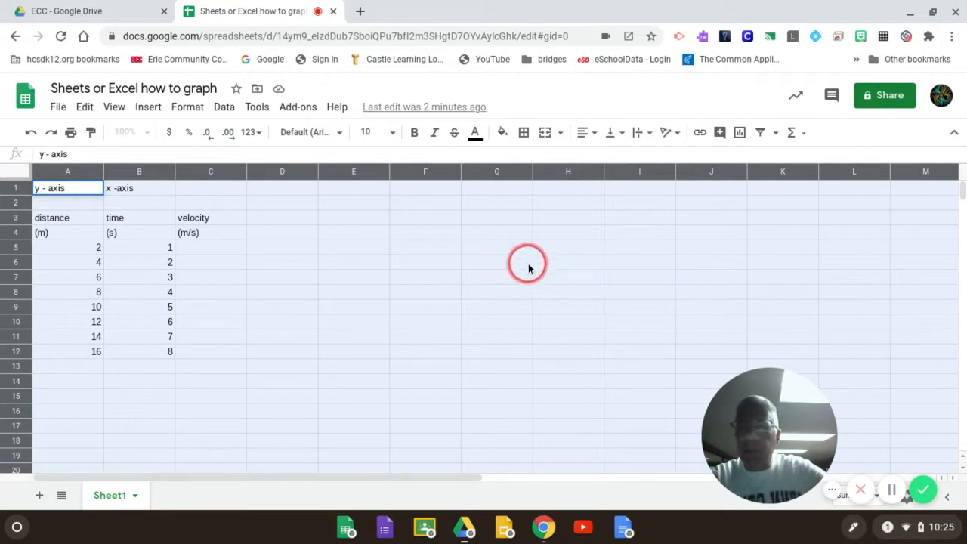
Center-align the contents of every cell in the sheet
left_click(519, 262)
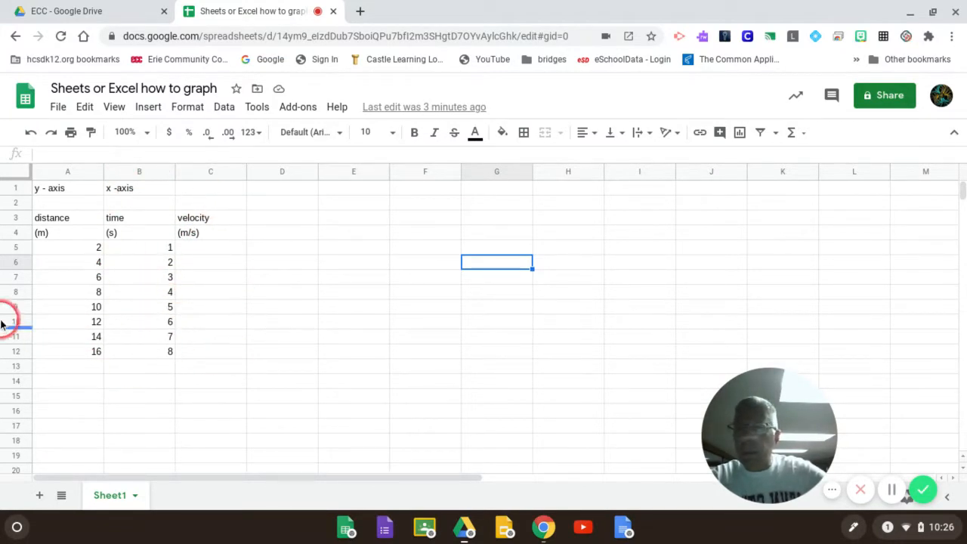
left_click(14, 175)
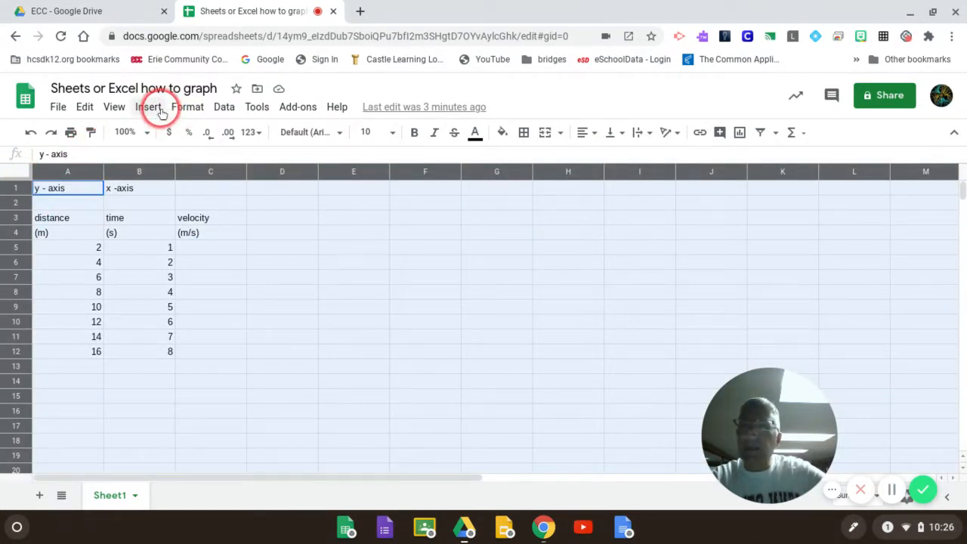
left_click(185, 107)
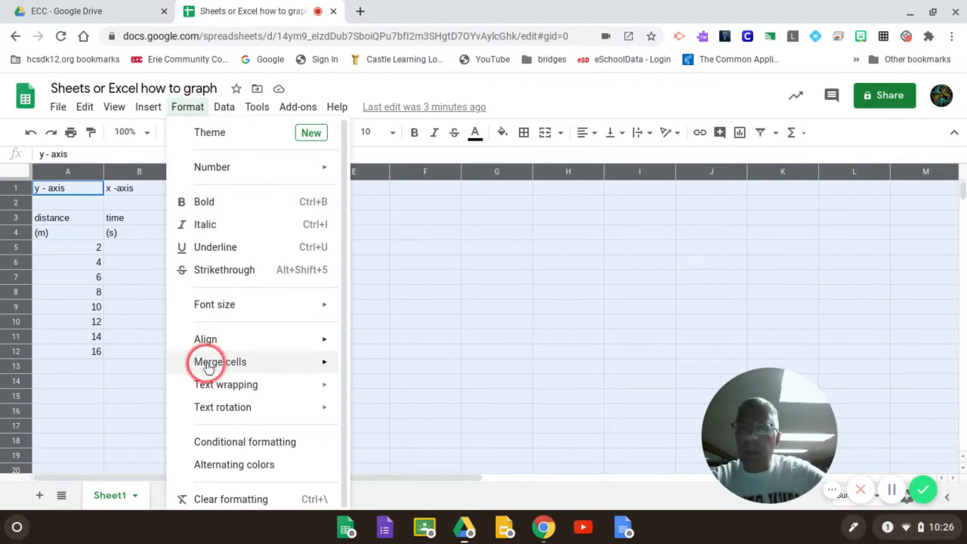
mouse_move(210, 346)
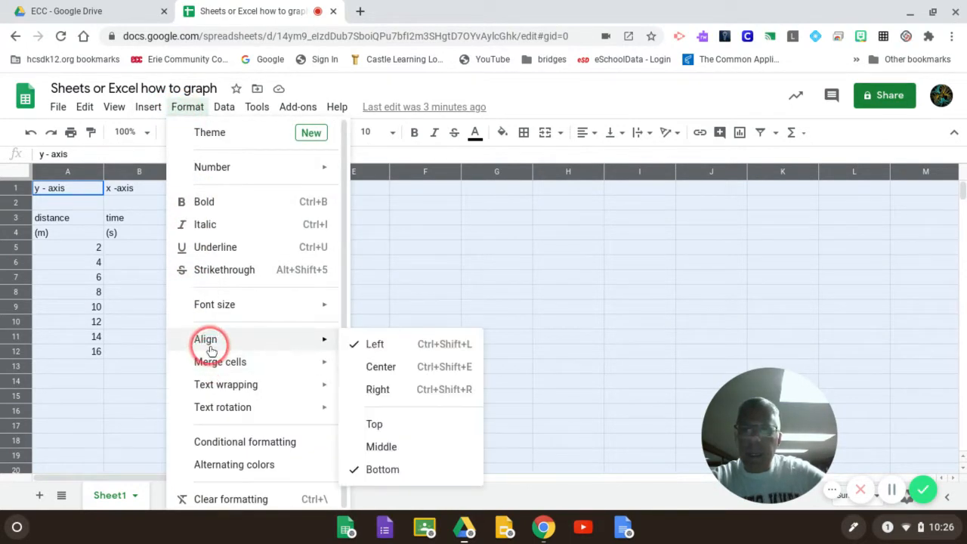
left_click(377, 374)
left_click(371, 373)
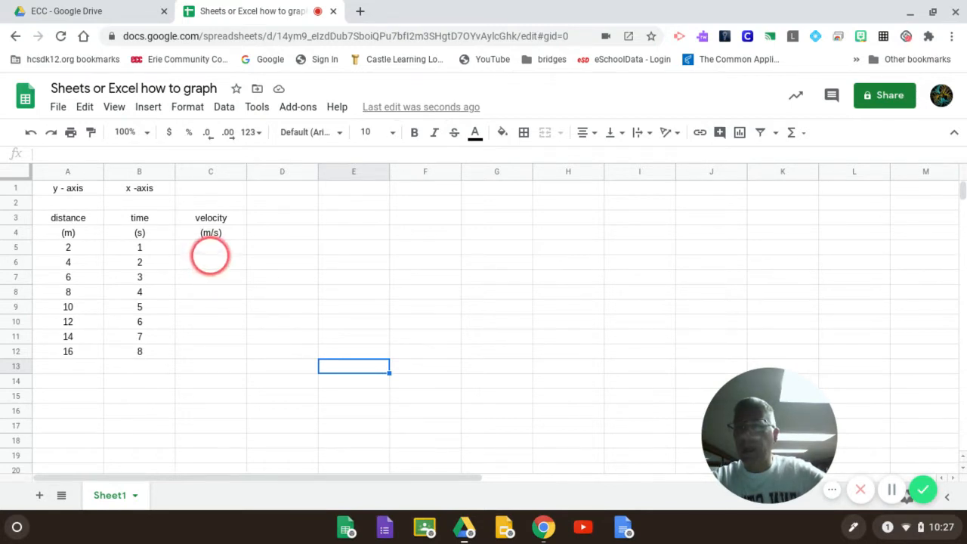
Enter the velocity formula =(A7-A5)/(B7-B5) in cell C6
left_click(209, 265)
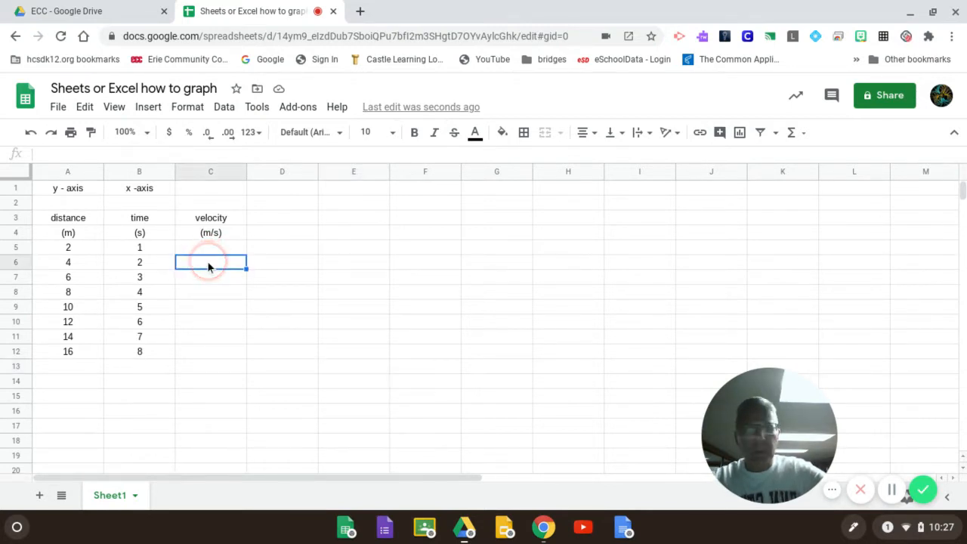
type("=(")
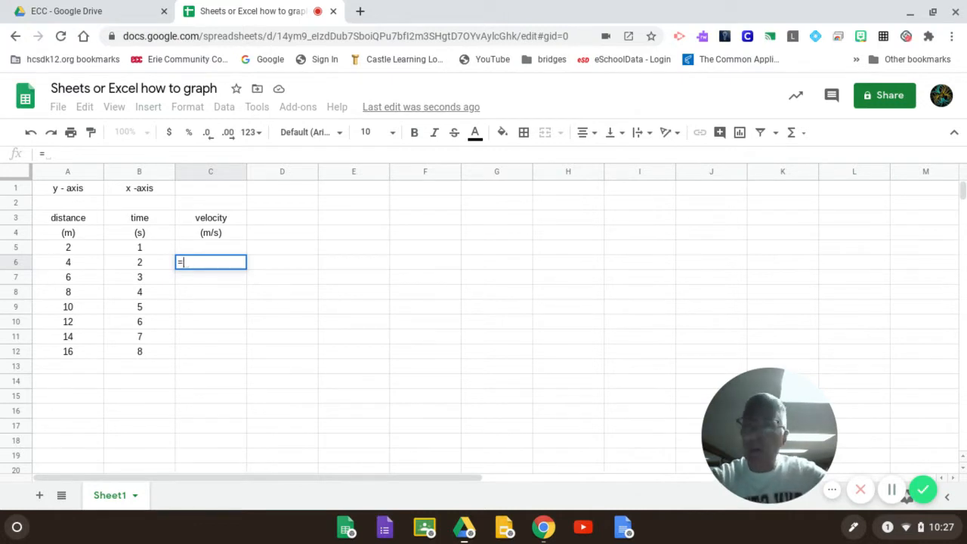
left_click(84, 280)
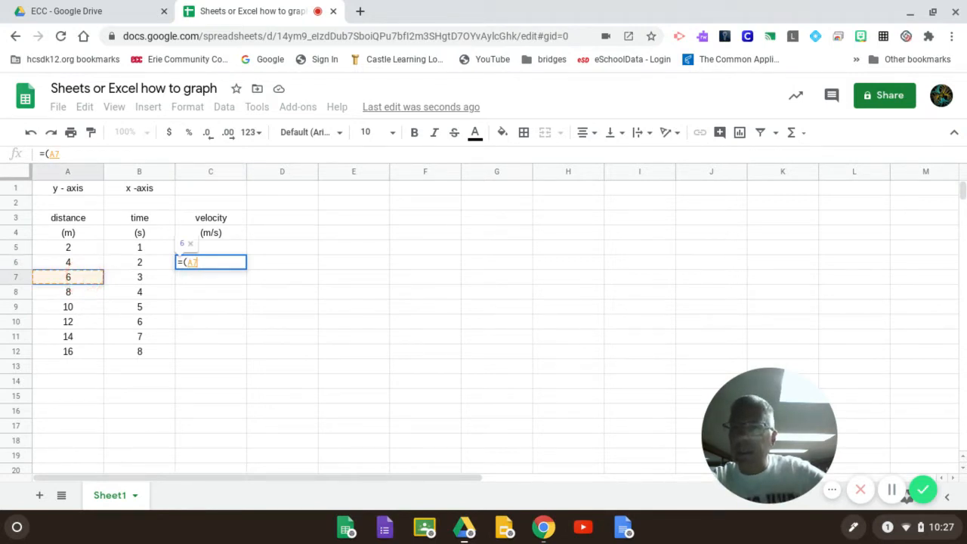
type("-")
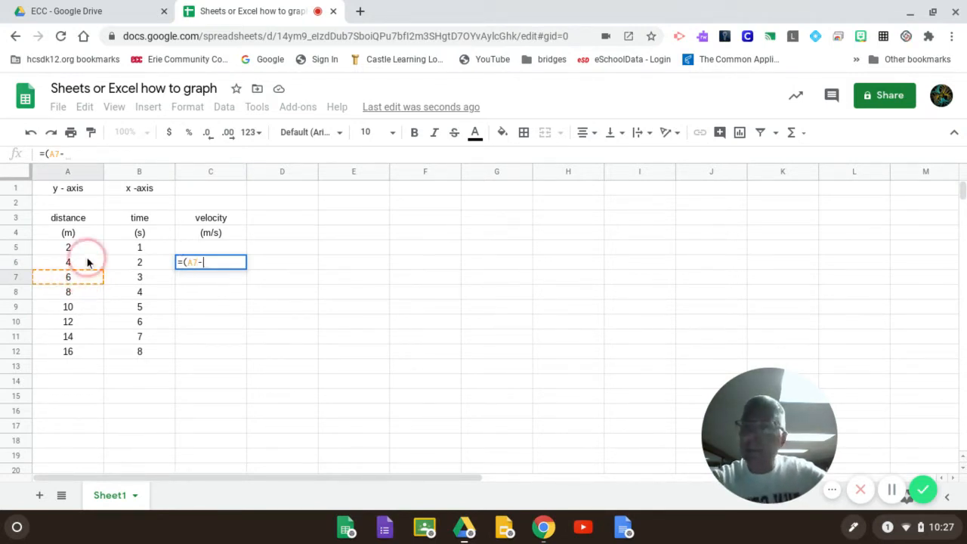
left_click(87, 251)
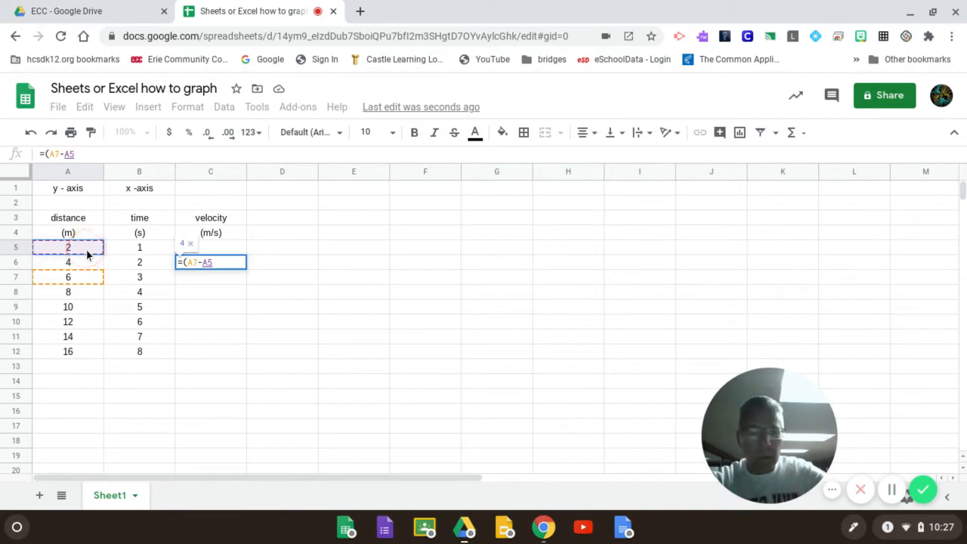
type(")")
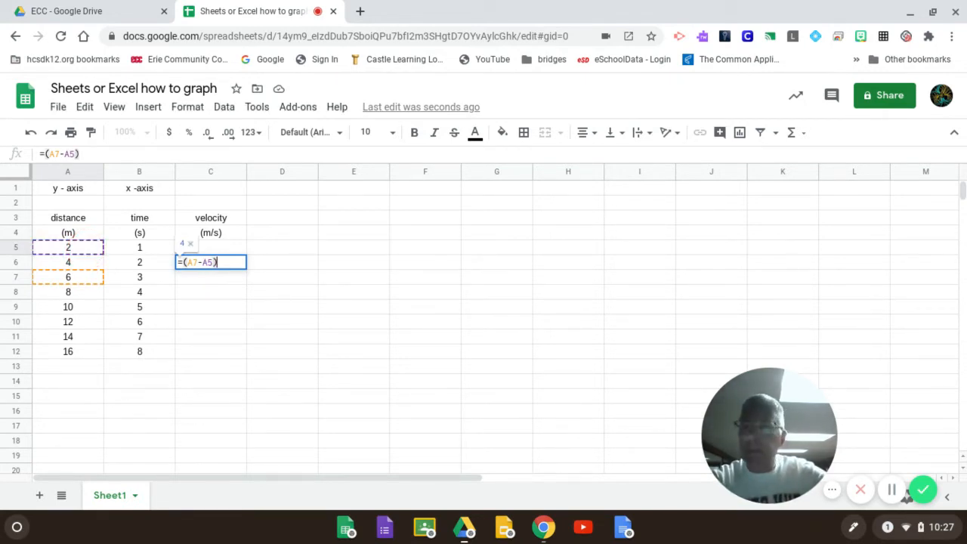
type("/")
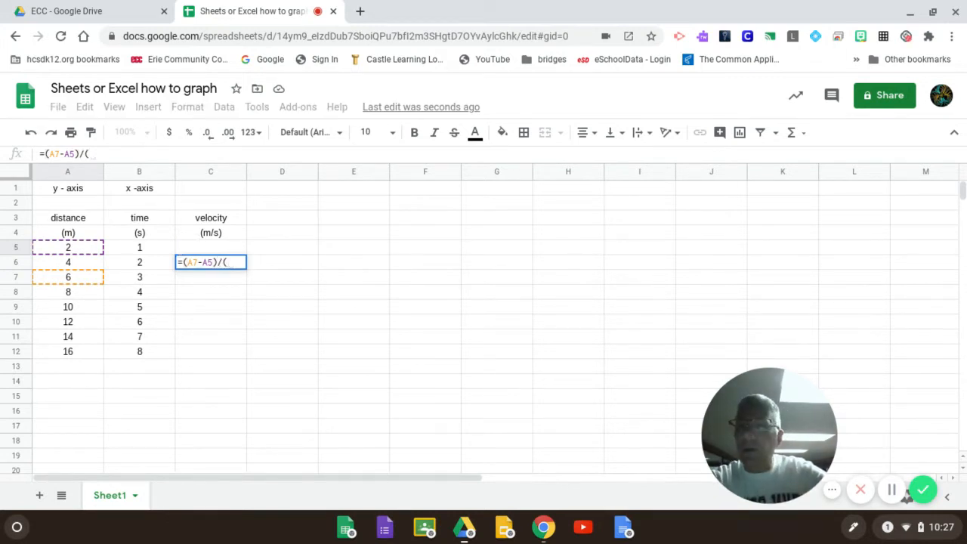
type("(")
left_click(146, 279)
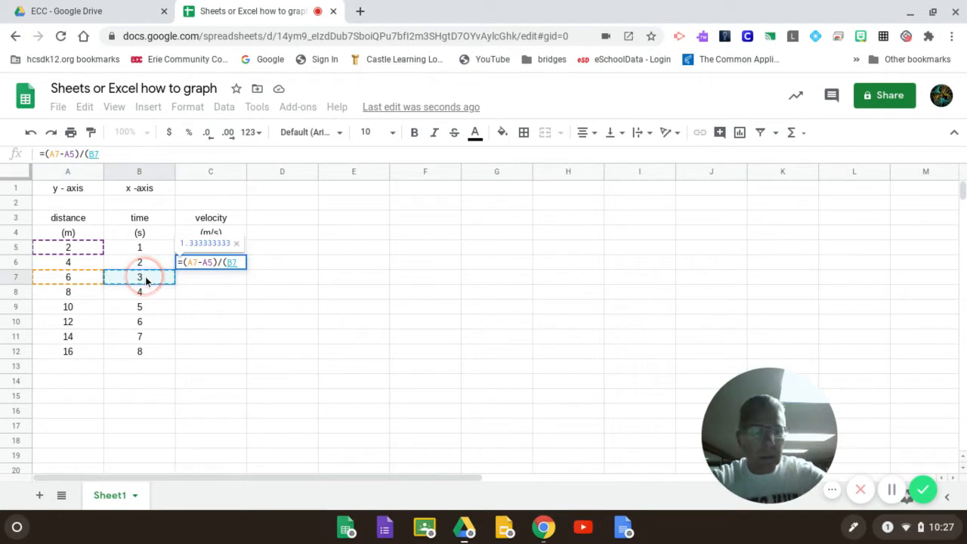
type("-")
left_click(153, 252)
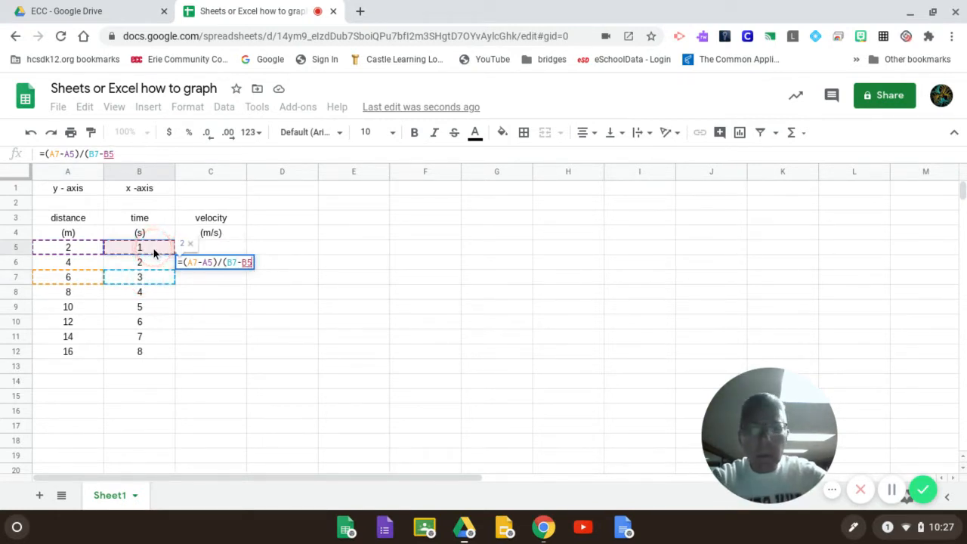
type(")")
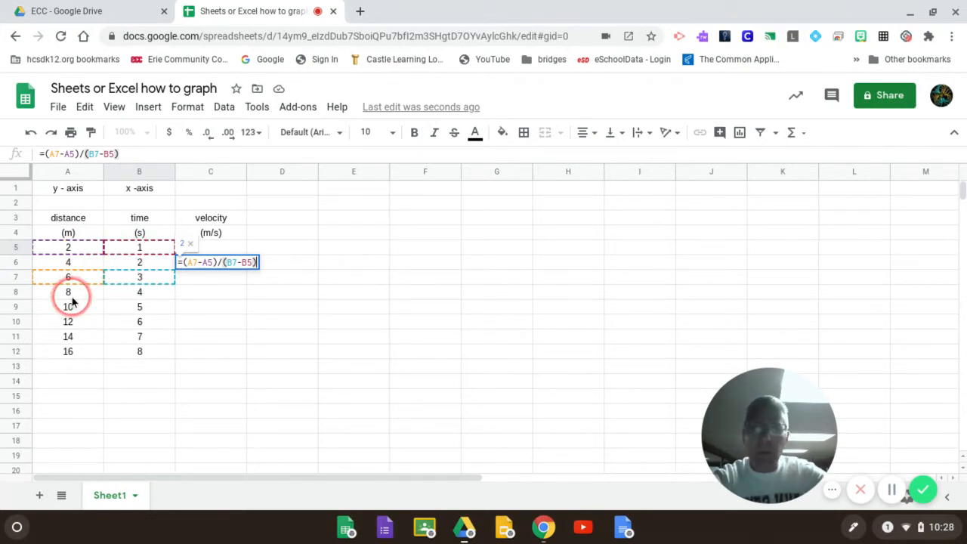
key("Return")
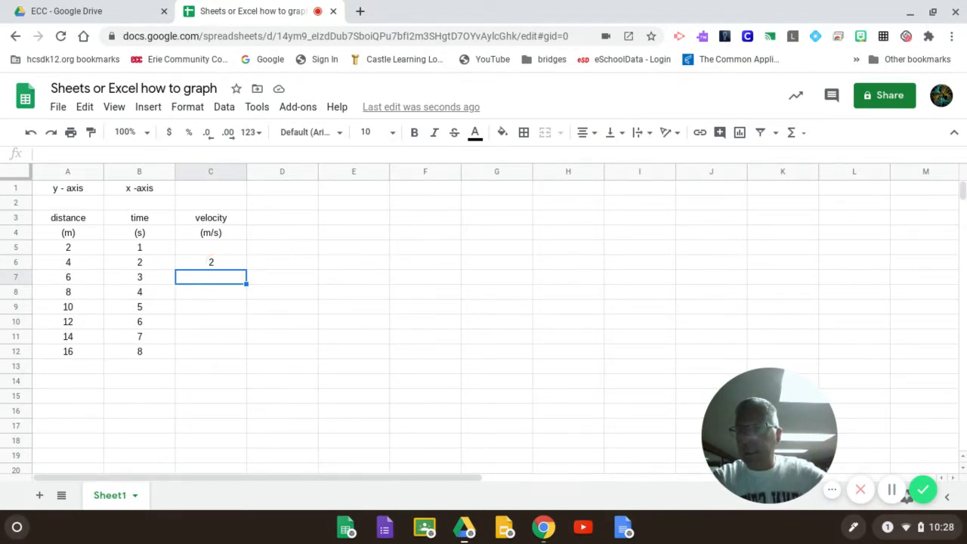
Copy the velocity formula from C6 down through C11, and enter x in cells C5 and C12
left_click(218, 262)
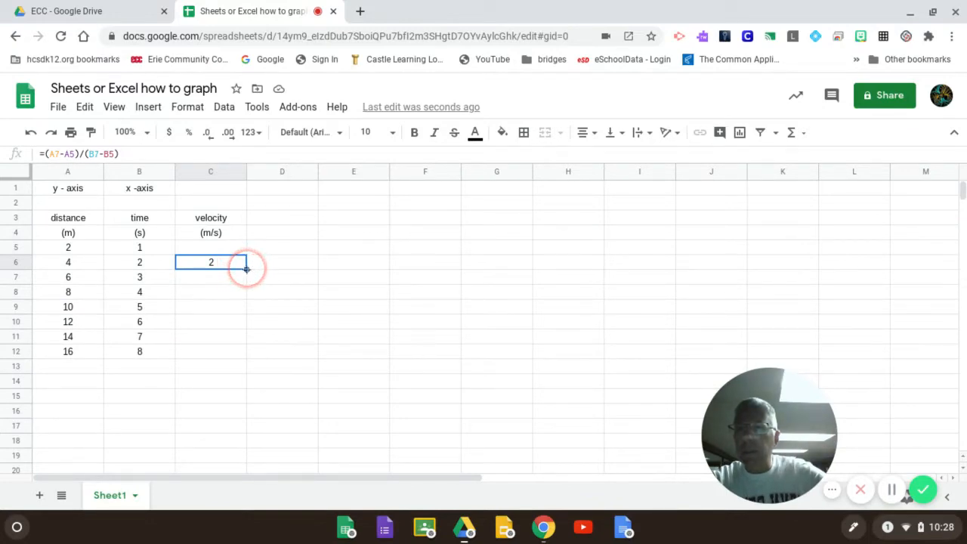
left_click_drag(247, 269, 246, 333)
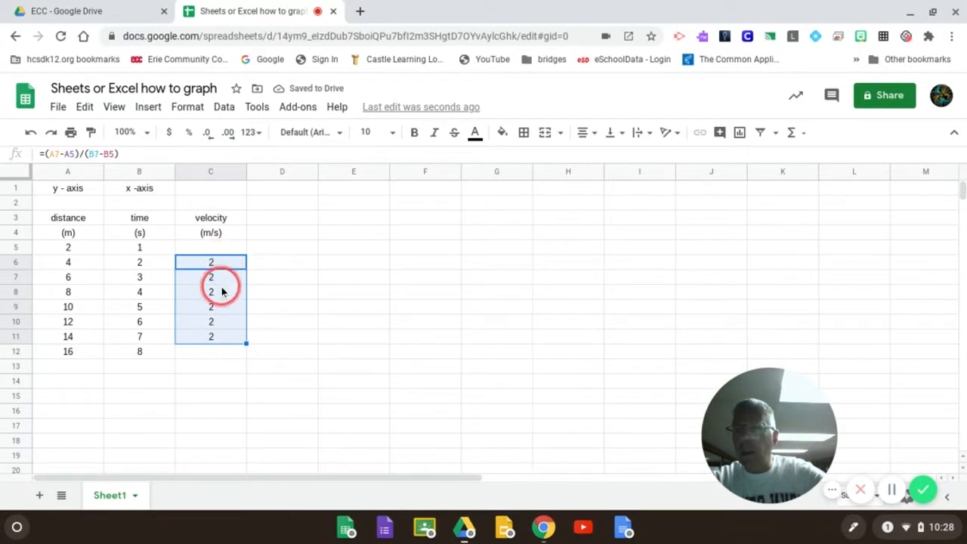
left_click(216, 251)
type("x")
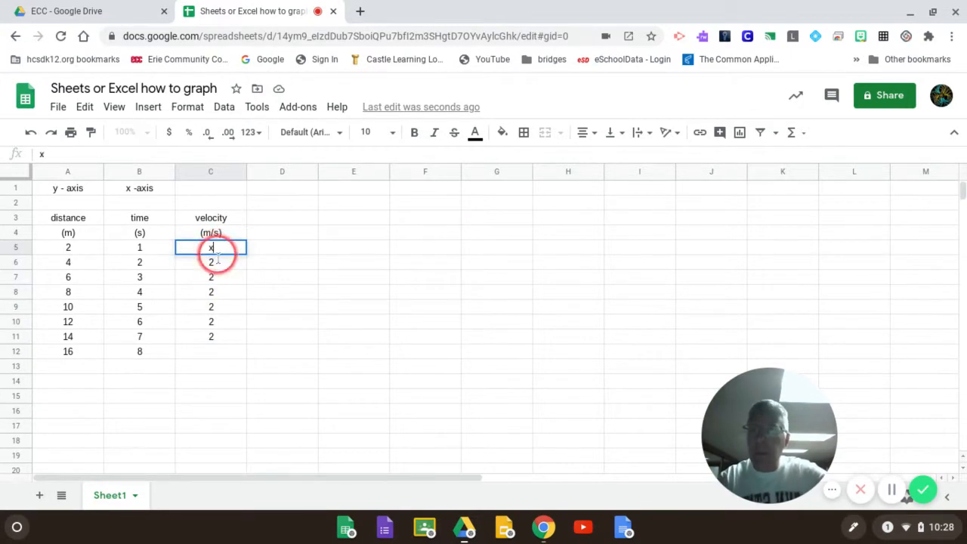
left_click(214, 353)
type("x")
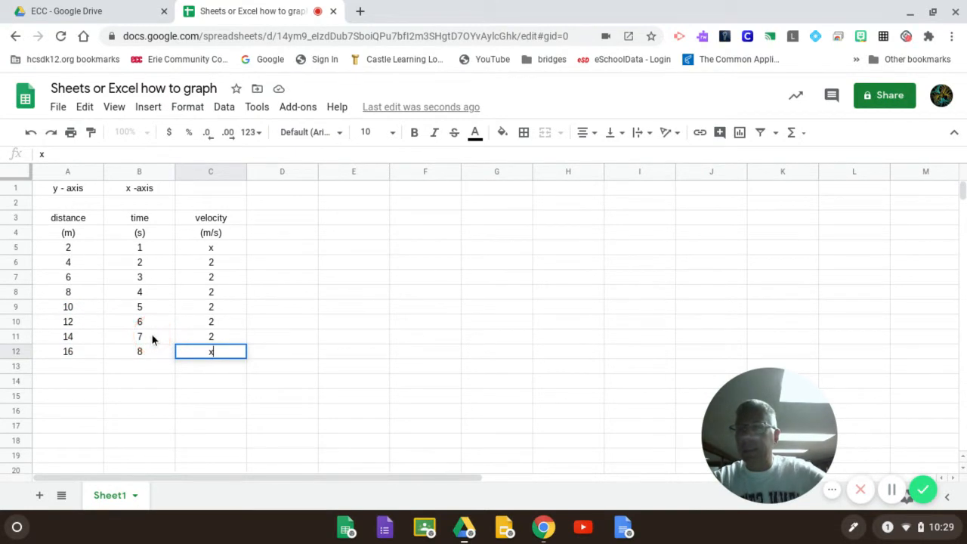
left_click(201, 336)
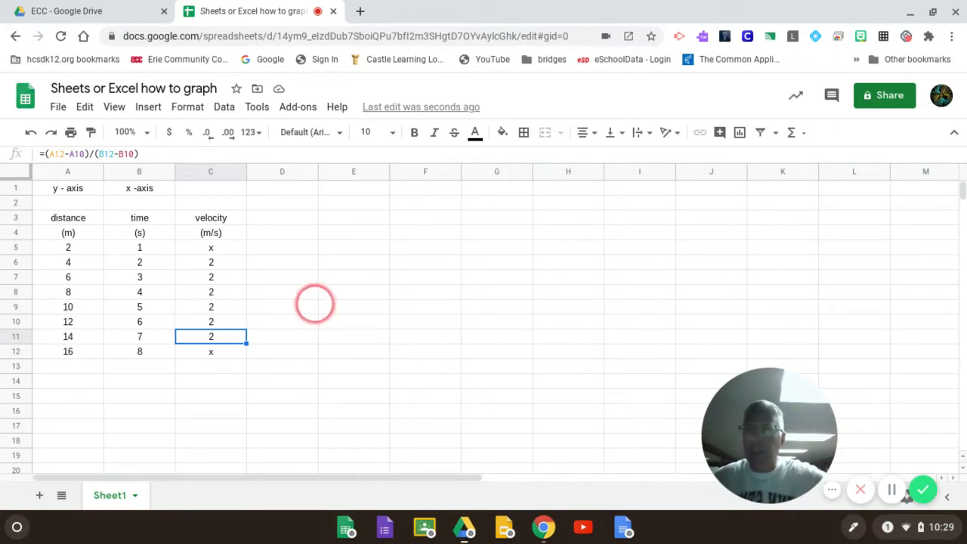
left_click(301, 232)
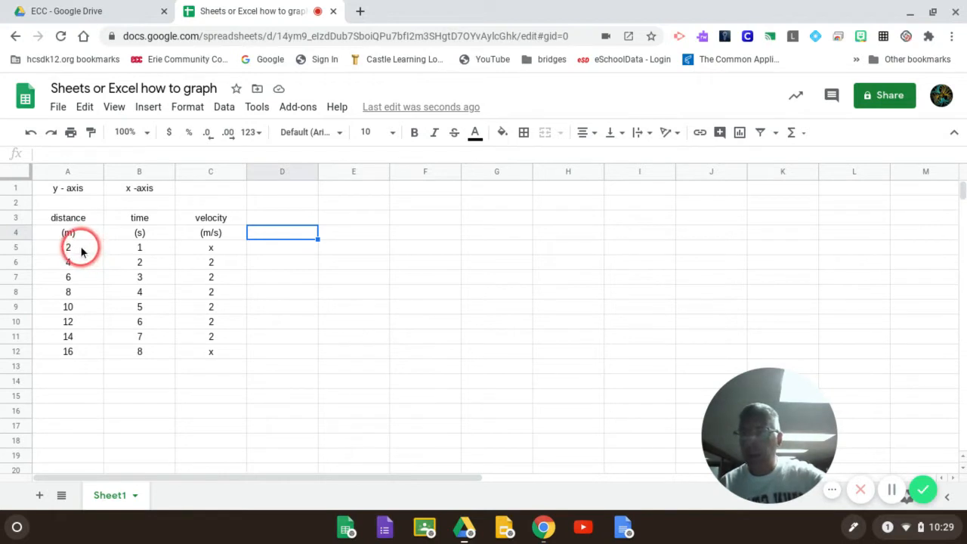
Insert a scatter chart of the distance values in A5:A12 and list the available chart types
left_click_drag(80, 252, 82, 352)
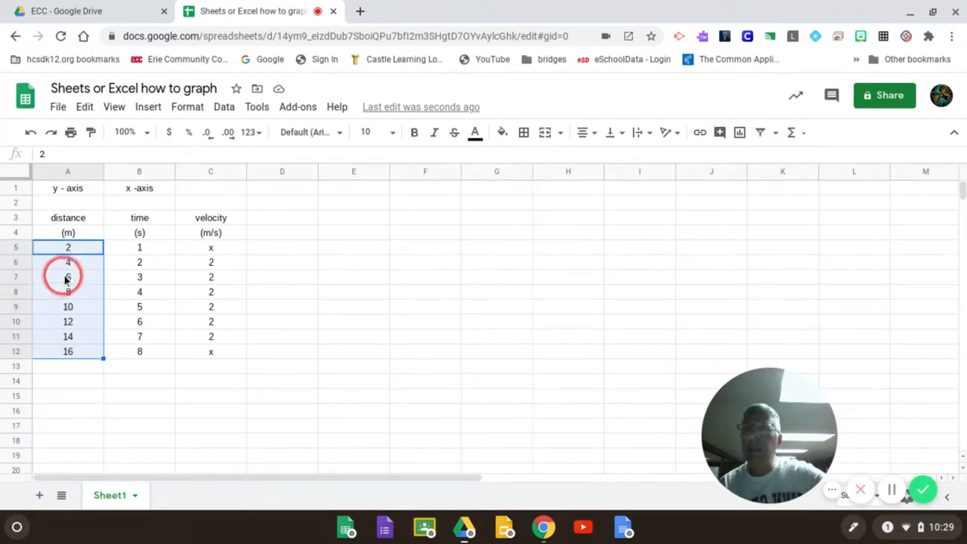
left_click(149, 107)
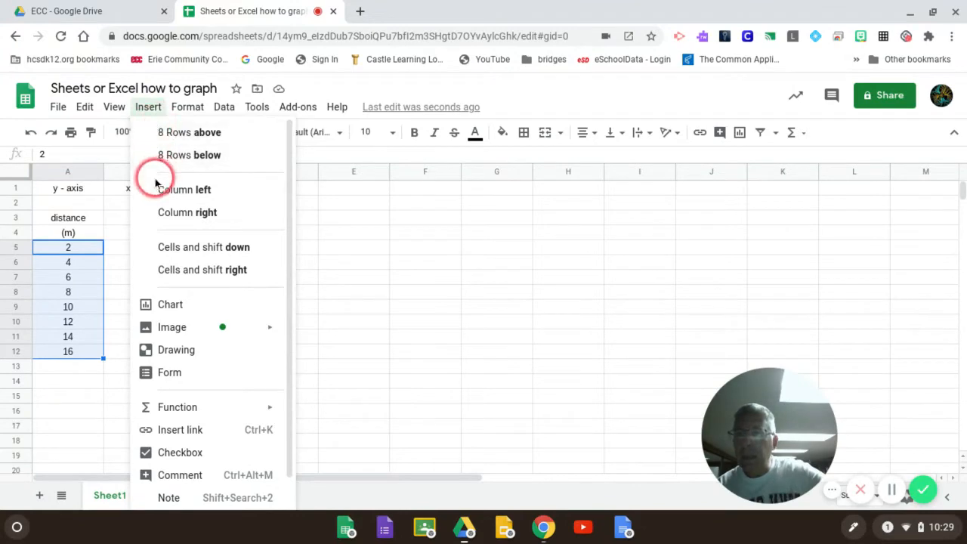
left_click(174, 306)
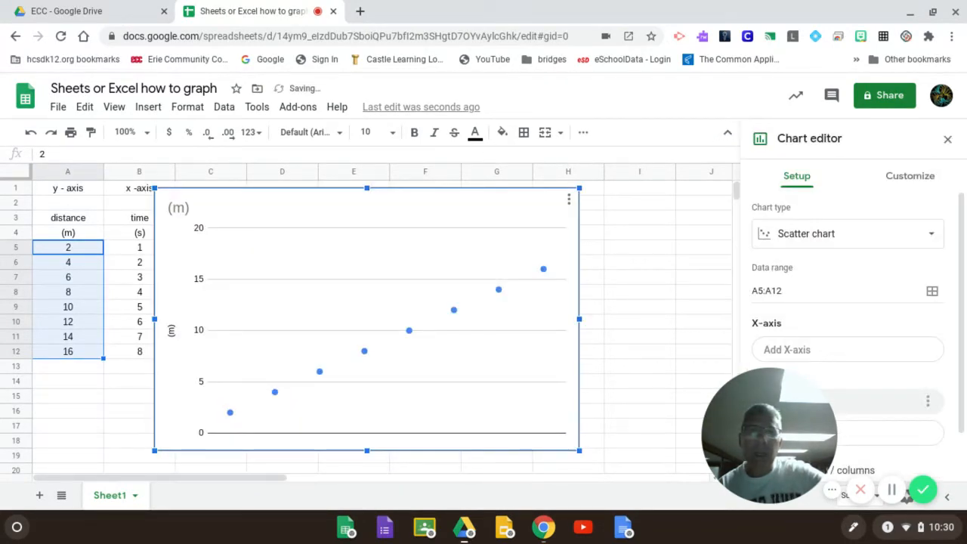
left_click(806, 241)
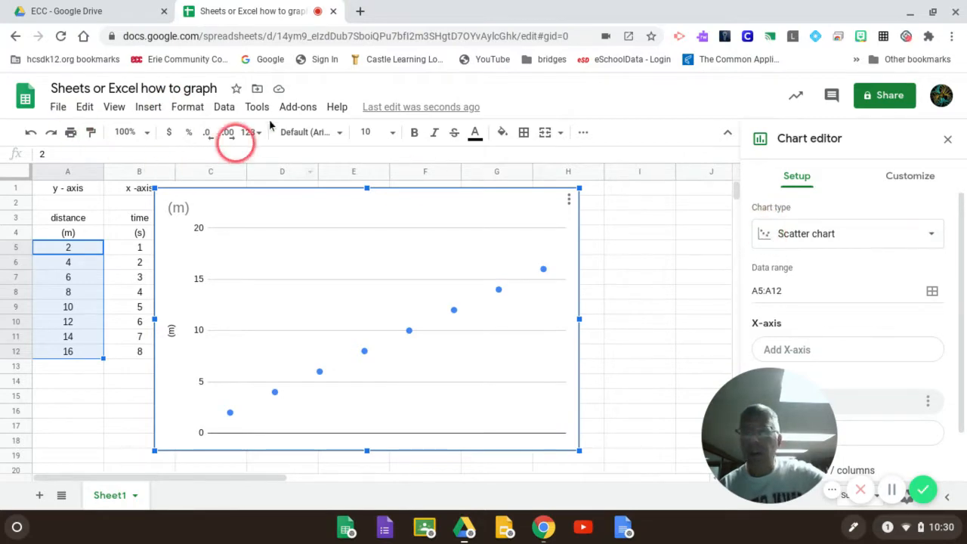
left_click(931, 236)
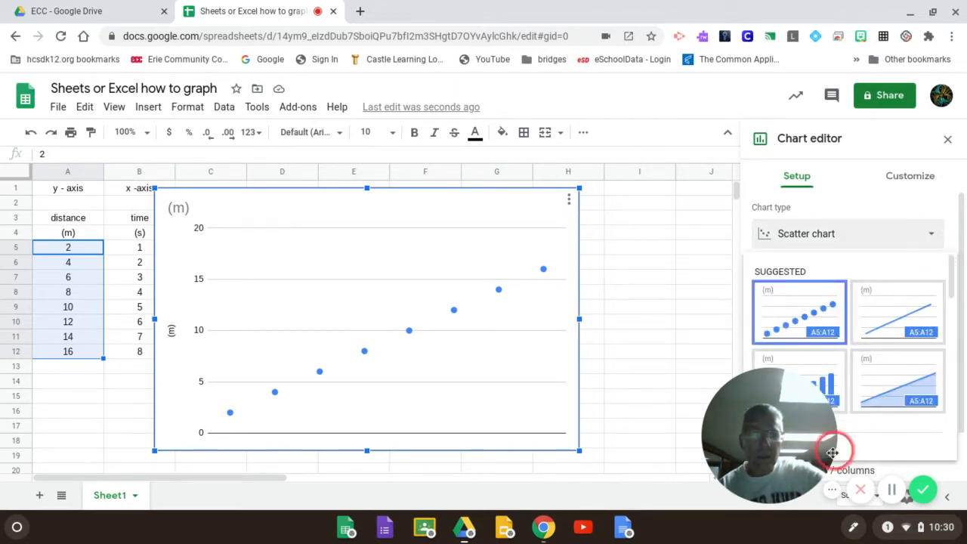
Try to add the time values in B5:B12 as the chart's X-axis by selecting them in the sheet
left_click_drag(766, 447, 676, 121)
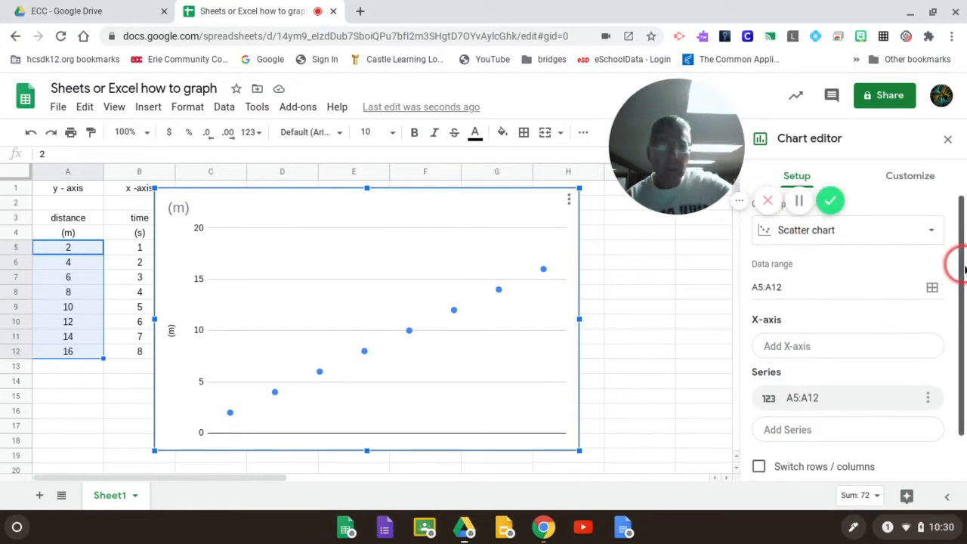
mouse_move(964, 264)
left_mouse_down()
mouse_move(963, 331)
mouse_move(956, 255)
left_mouse_up()
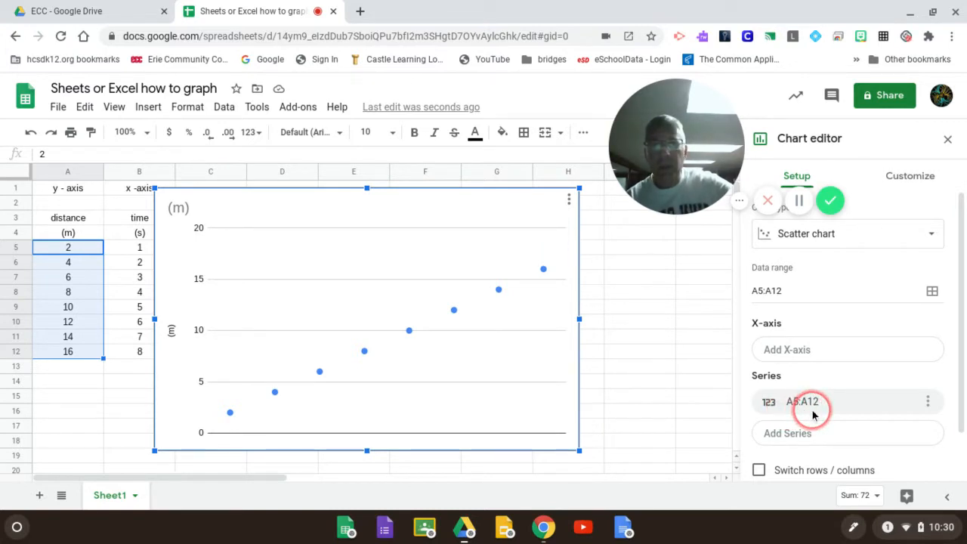
left_click(778, 352)
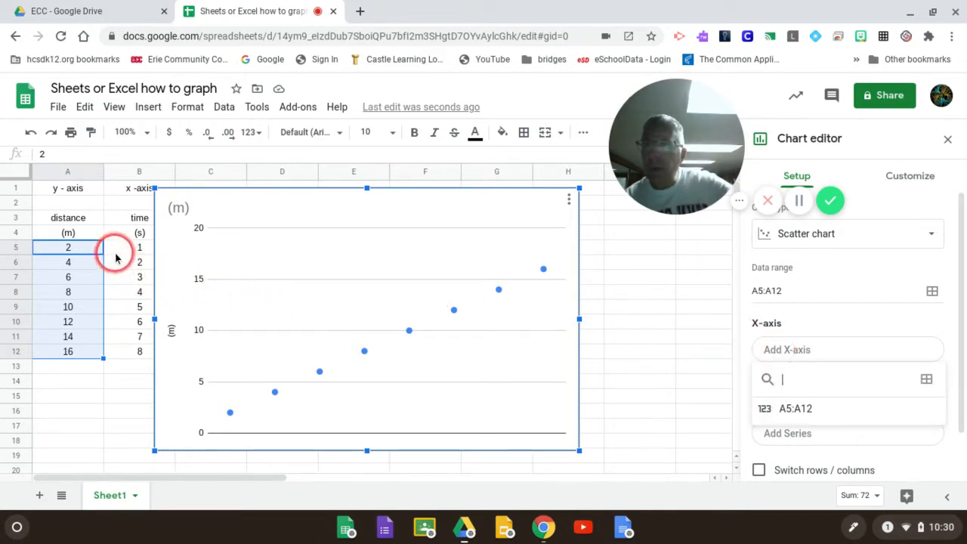
left_click_drag(122, 250, 125, 352)
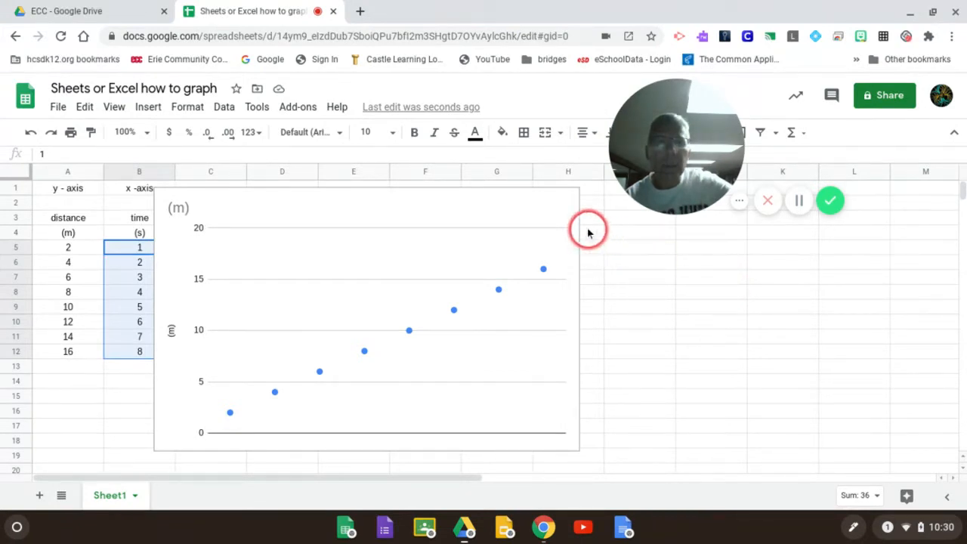
Reopen the distance scatter chart for editing
left_click(559, 212)
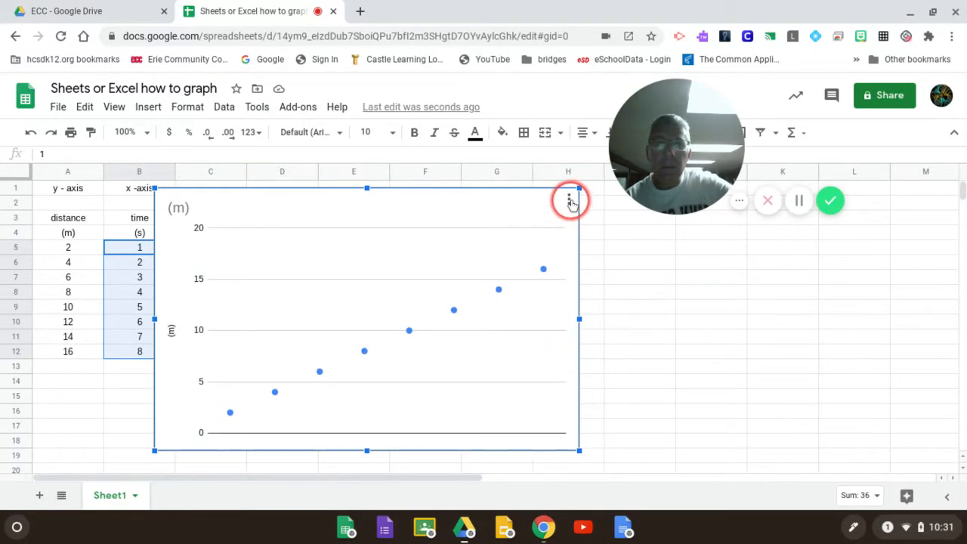
left_click_drag(676, 102, 881, 450)
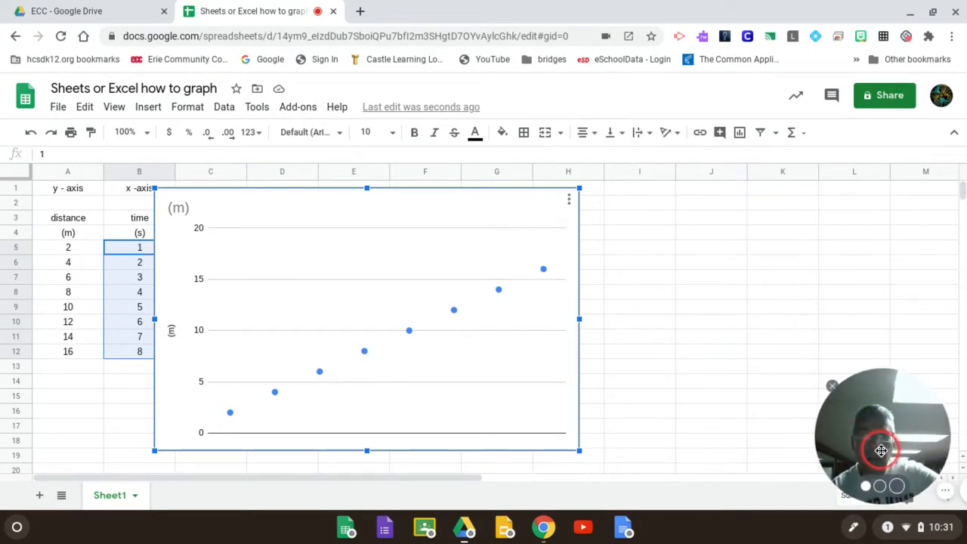
left_click(569, 200)
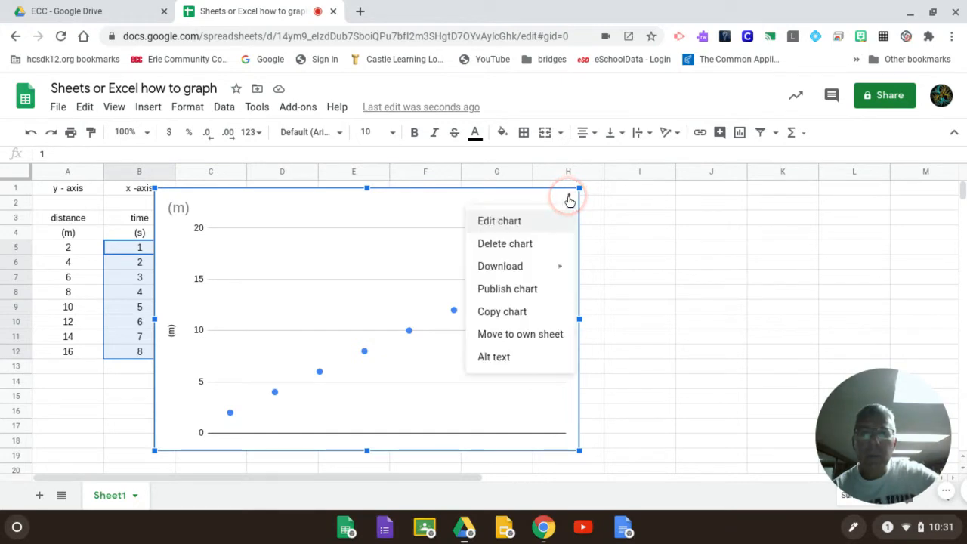
left_click(519, 221)
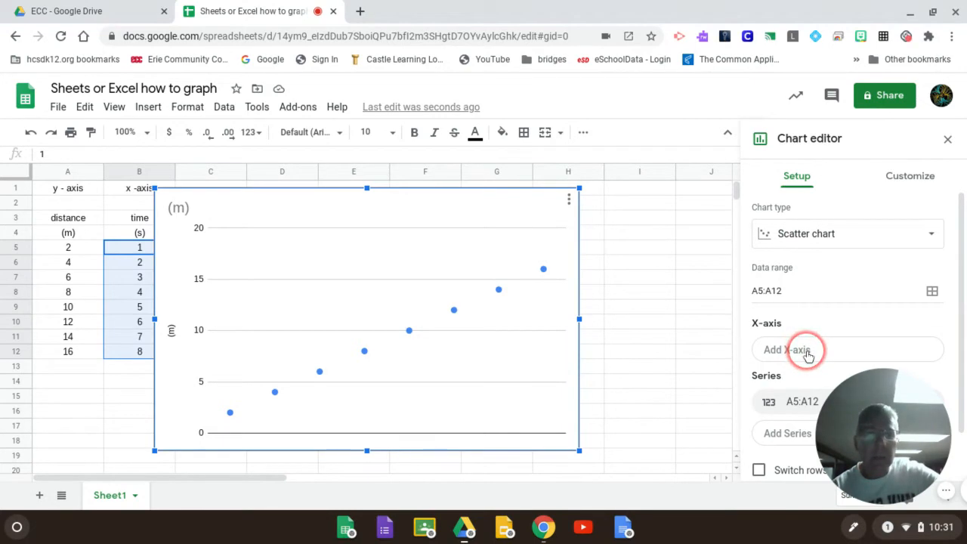
Add the time values in B5:B12 as the scatter chart's X-axis by selecting them as a data range
left_click(799, 351)
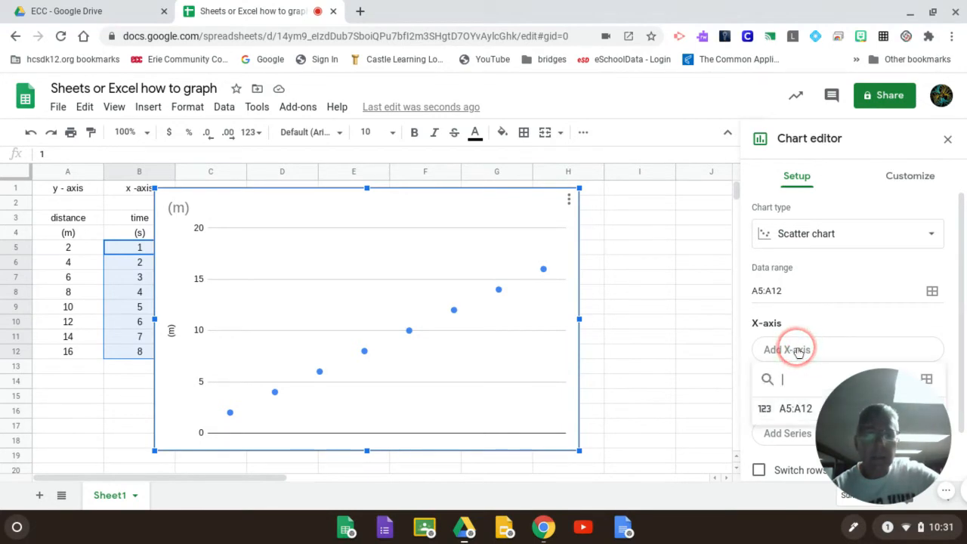
left_click(833, 388)
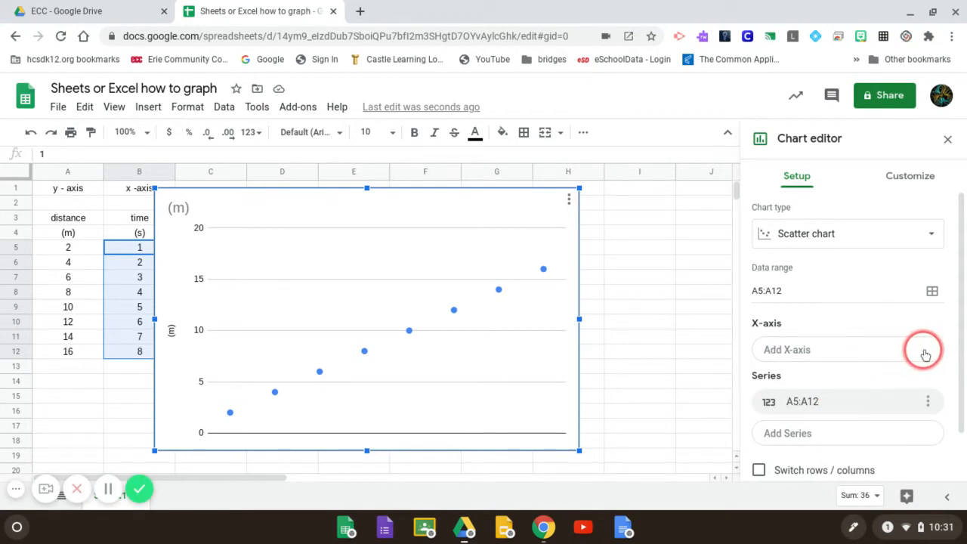
left_click(839, 357)
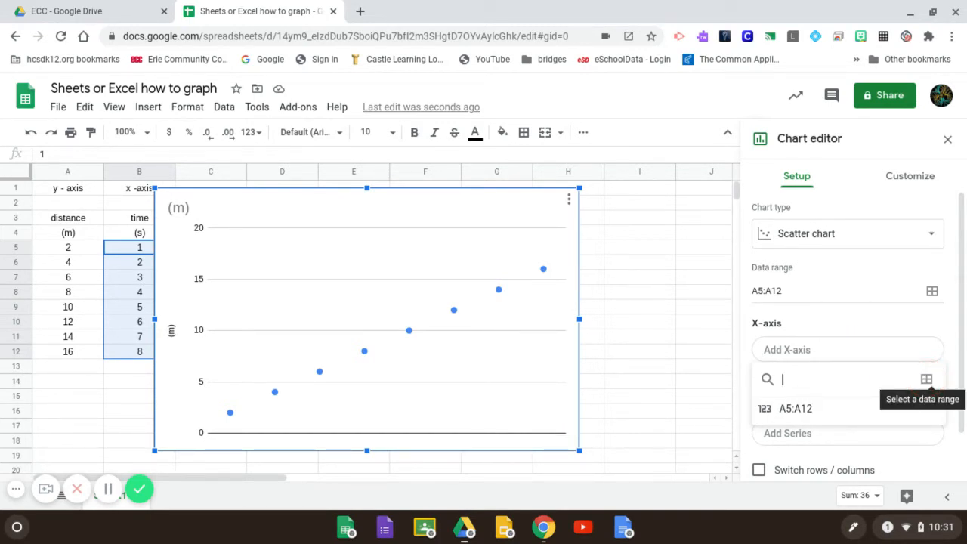
left_click(927, 378)
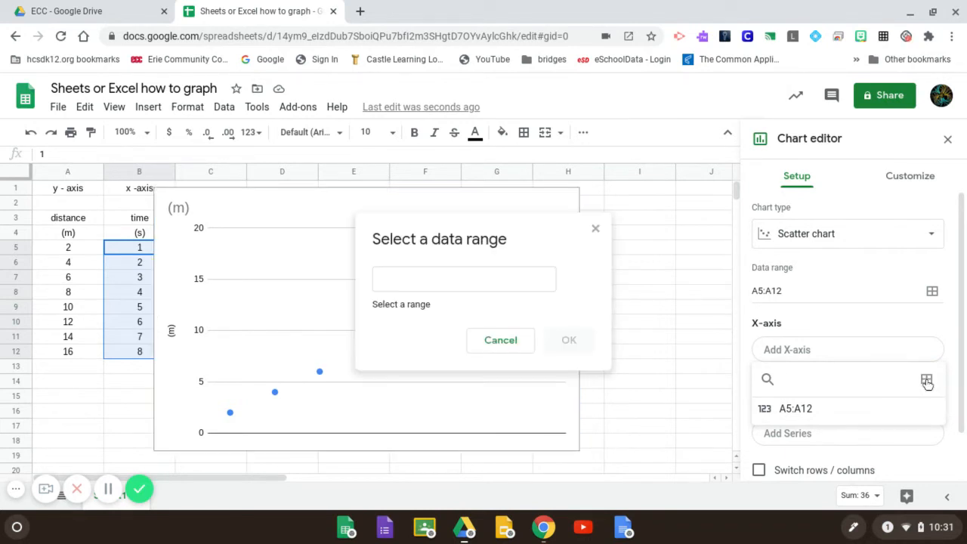
left_click_drag(126, 254, 133, 352)
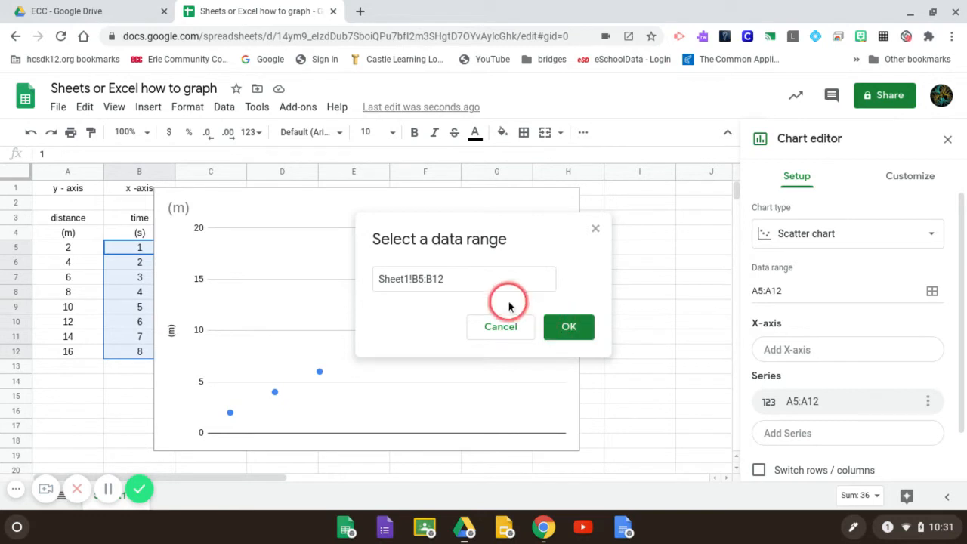
left_click(569, 327)
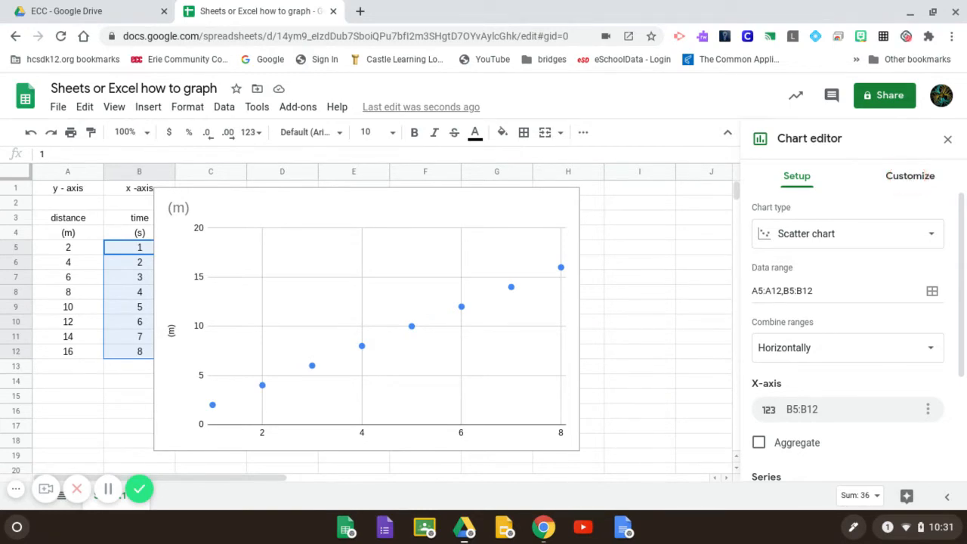
left_click(834, 409)
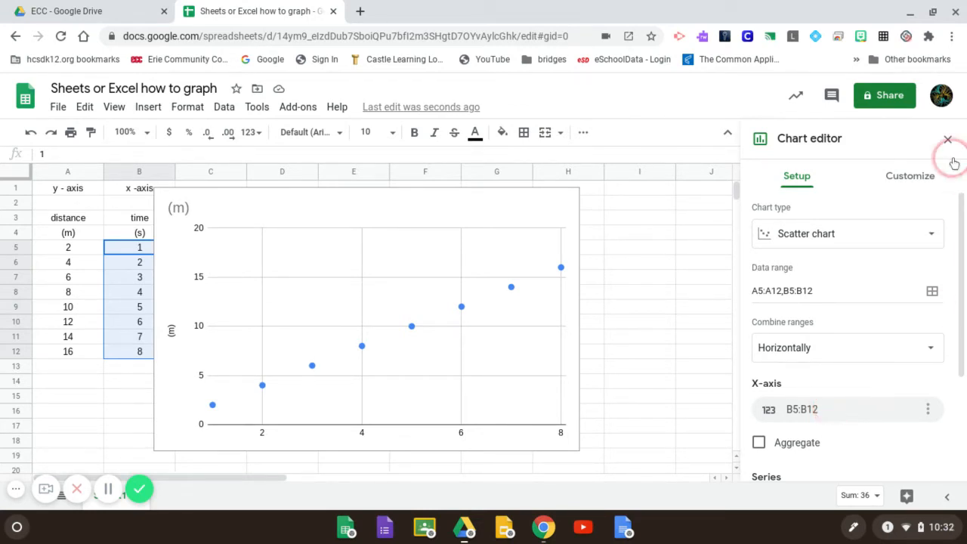
Change the chart title text to "(distance (m)" in the chart and axis title settings
left_click(915, 176)
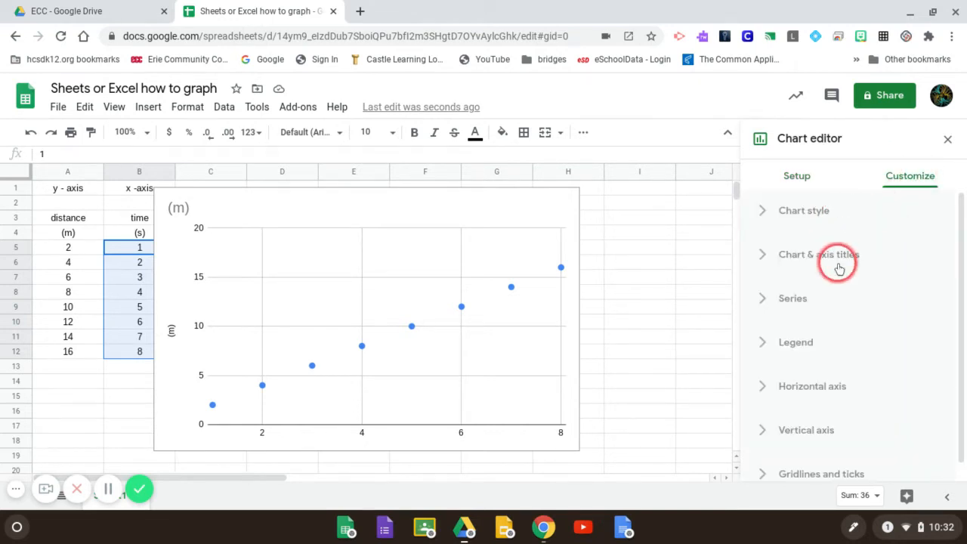
left_click(799, 257)
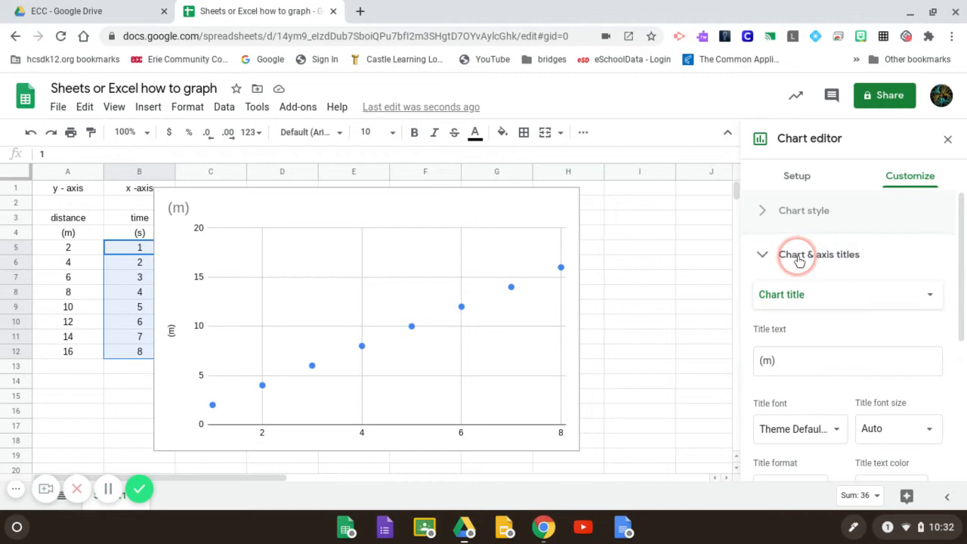
left_click(809, 296)
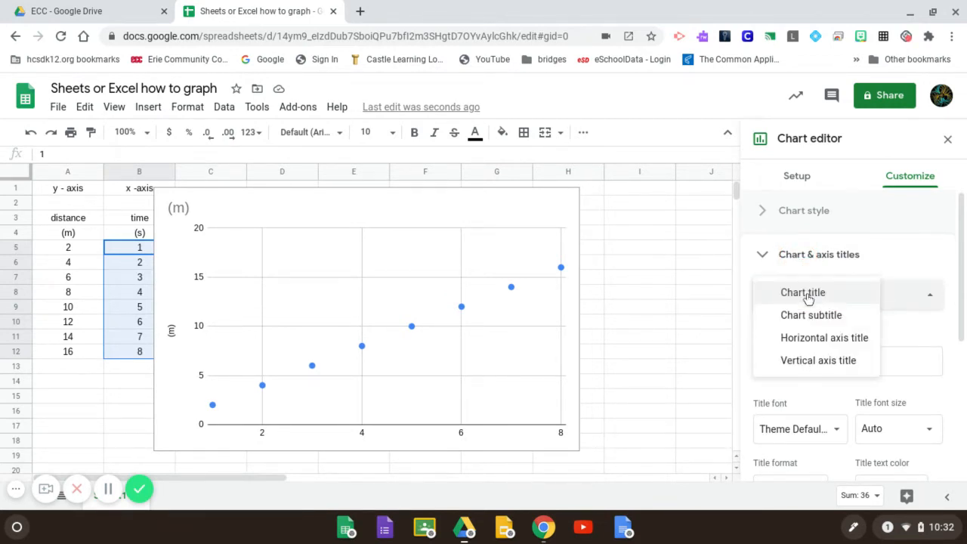
left_click(809, 296)
left_click(780, 355)
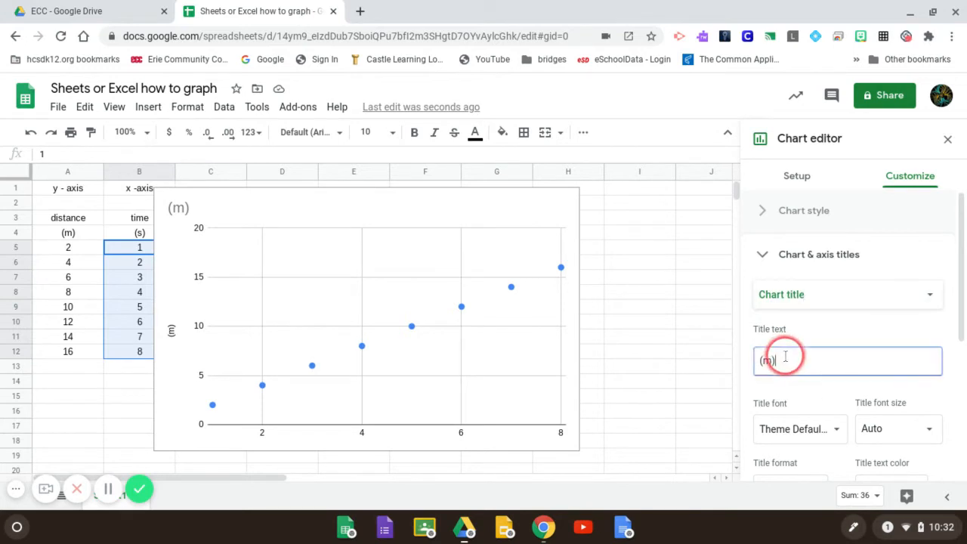
left_click_drag(771, 358, 763, 357)
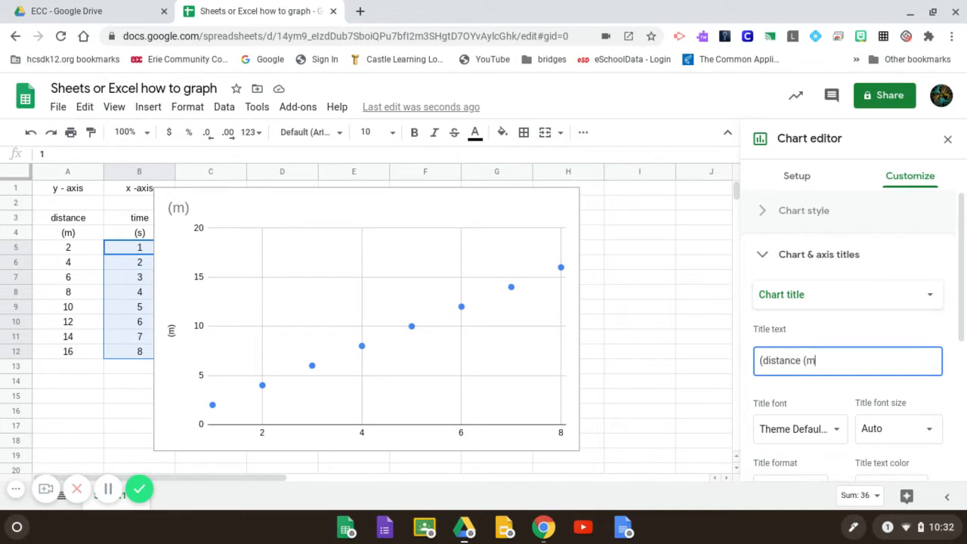
scroll(861, 333, "down", 3)
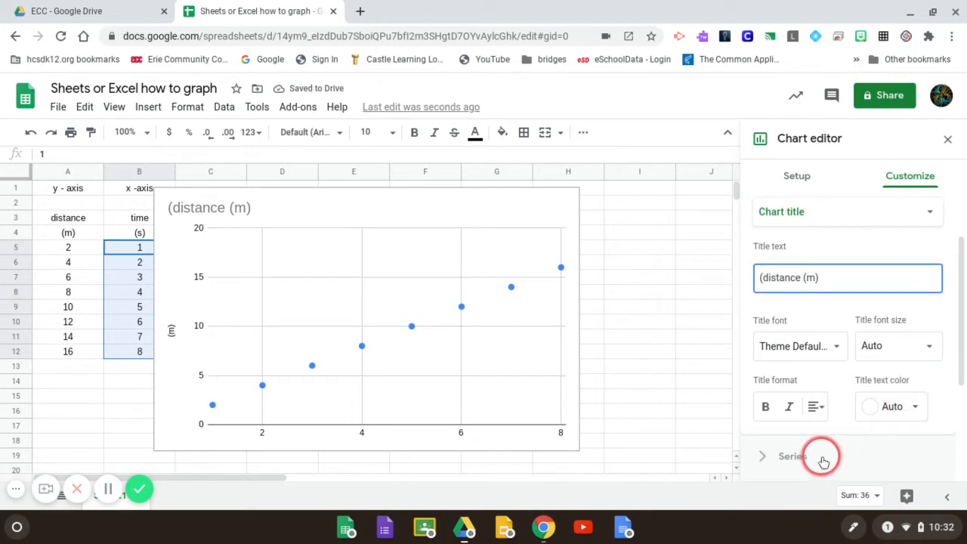
Set the chart's horizontal axis title to "time (s)"
left_click(930, 214)
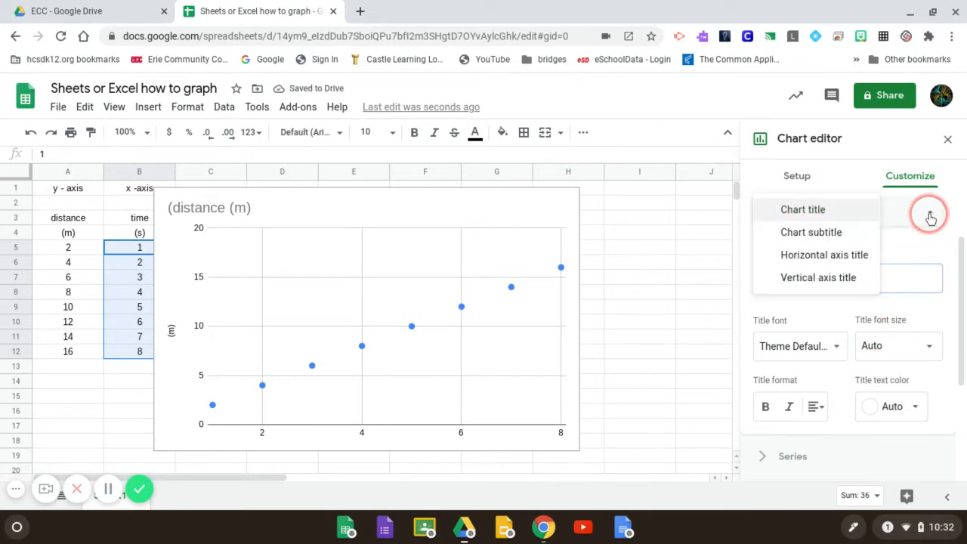
left_click(857, 257)
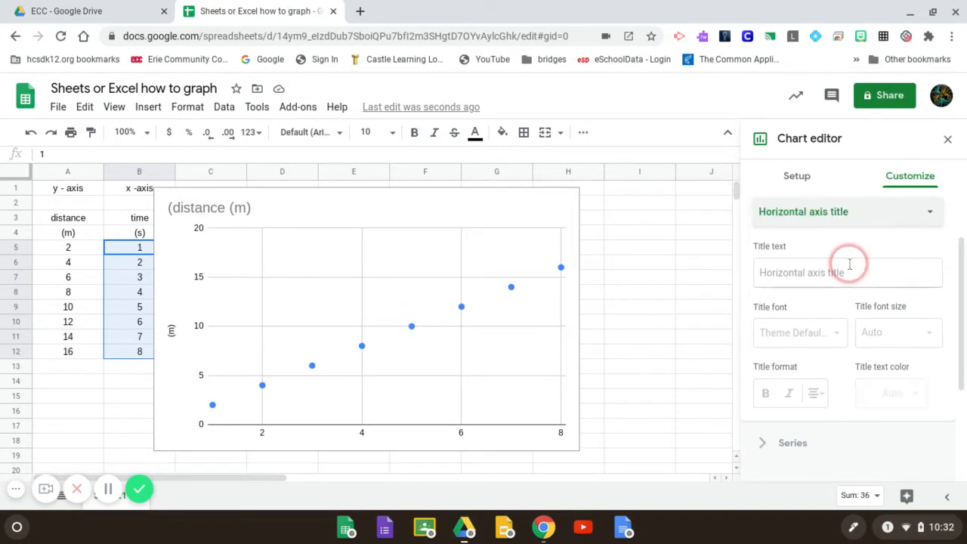
left_click(842, 274)
type("t")
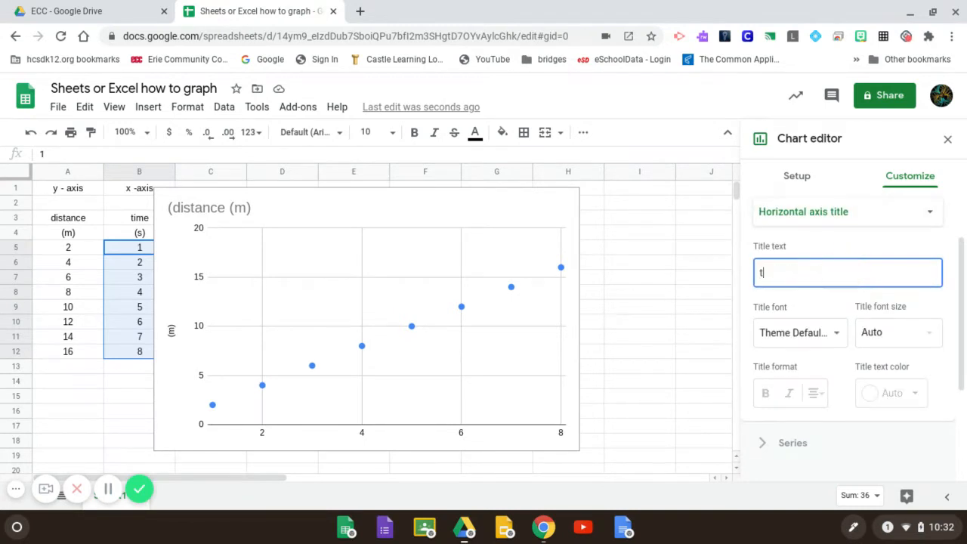
type("ime S")
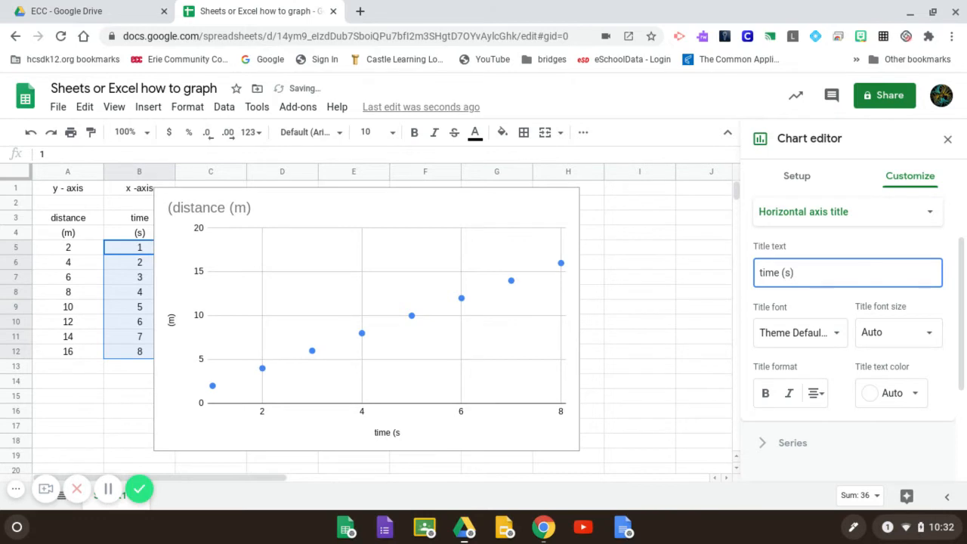
Reword the chart title to "(distance vs time)"
left_click(929, 215)
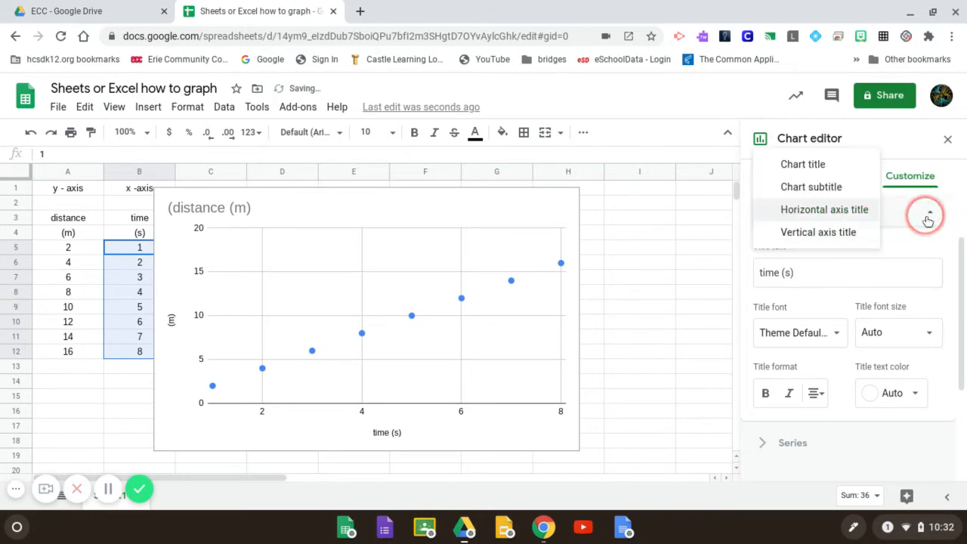
left_click(826, 164)
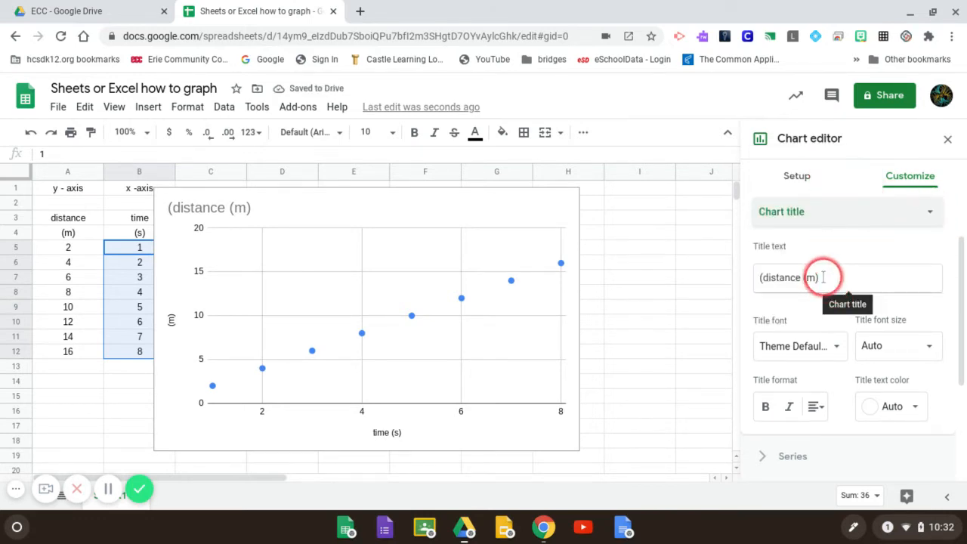
left_click_drag(824, 278, 802, 276)
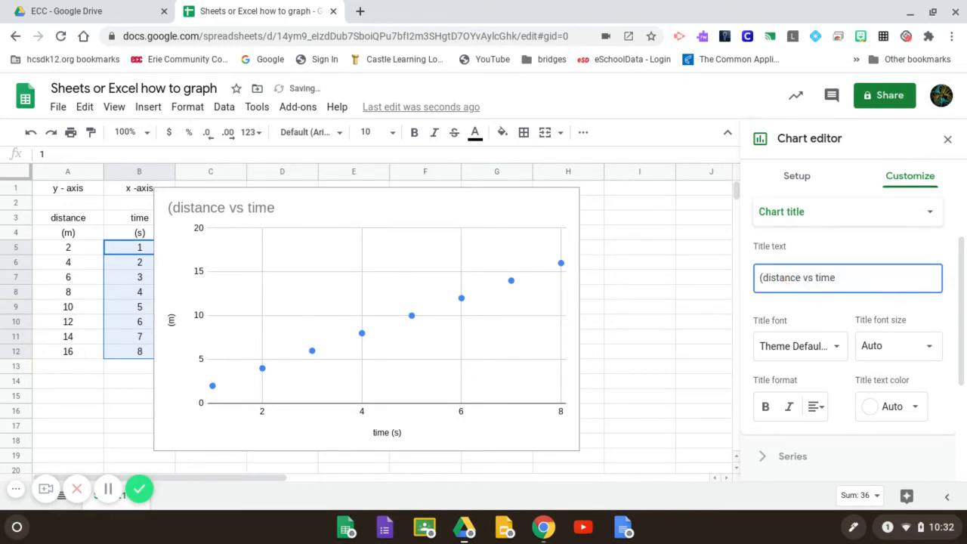
Set the chart's vertical axis title to "distance (m)"
left_click(929, 211)
left_click(813, 284)
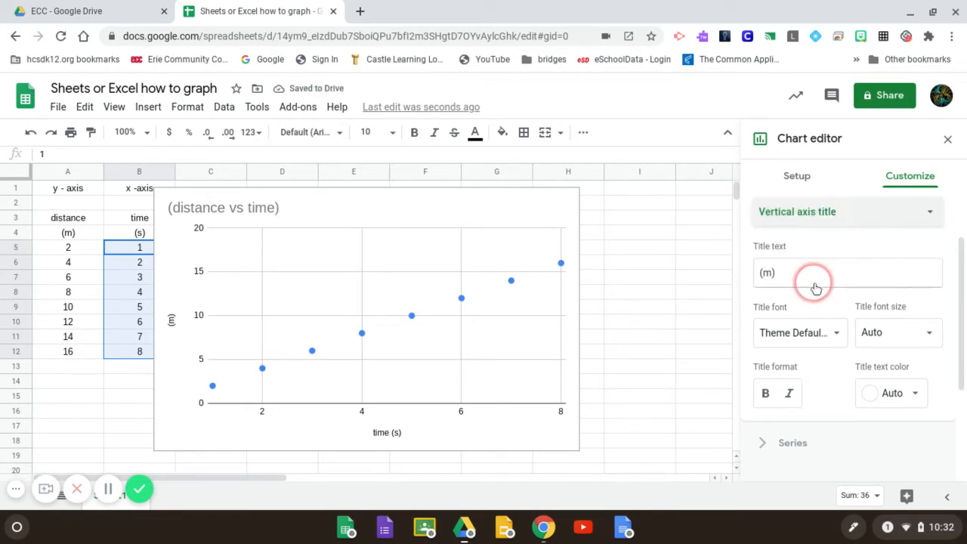
left_click(758, 272)
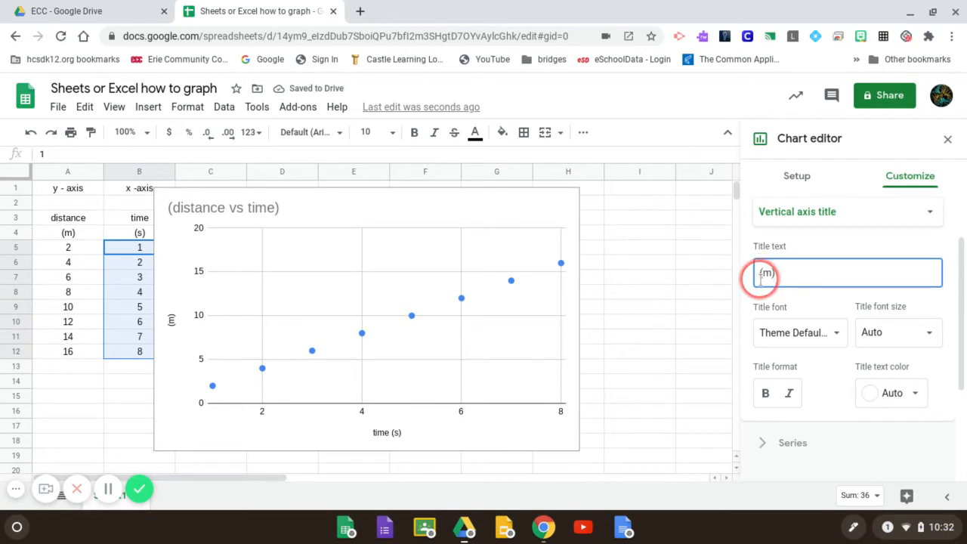
type("distance")
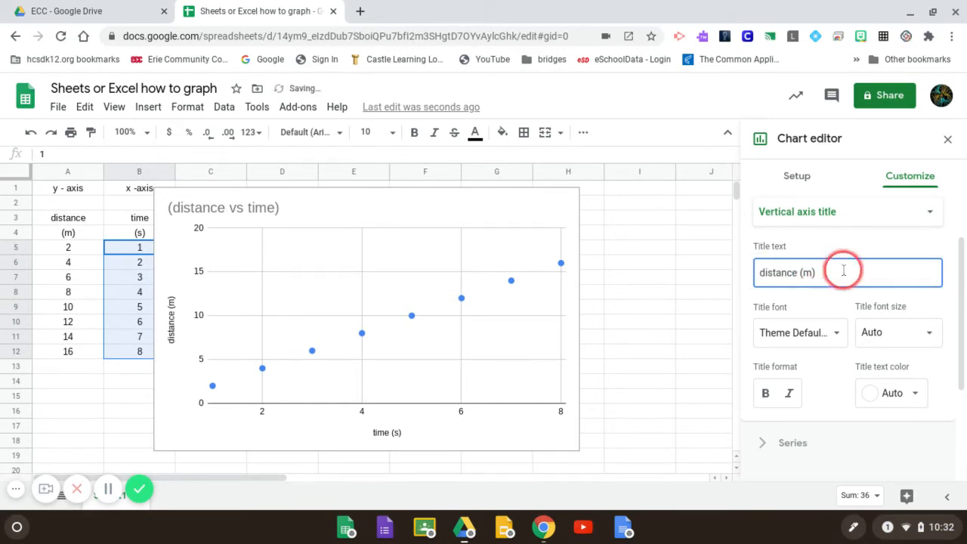
Review the text entered for the chart title, the horizontal axis title and the vertical axis title
left_click(931, 214)
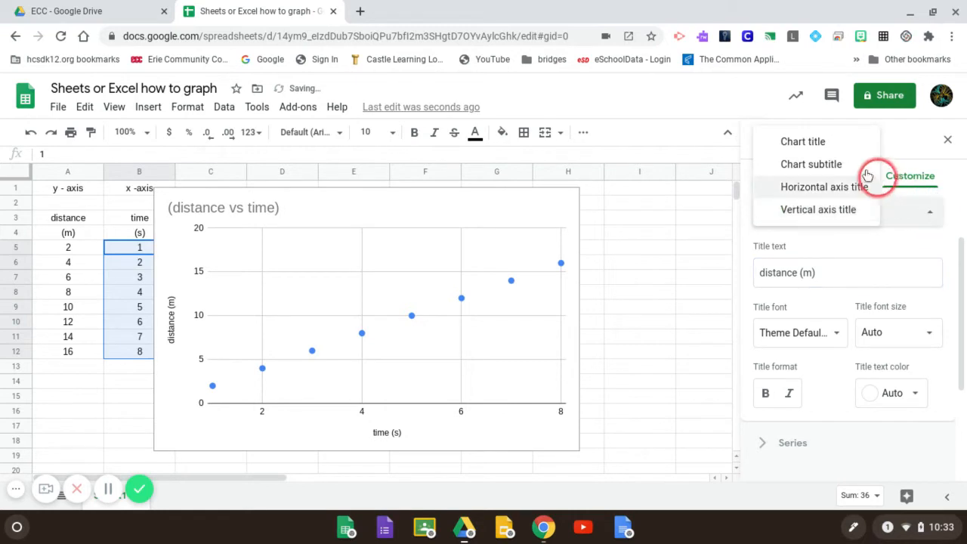
left_click(805, 142)
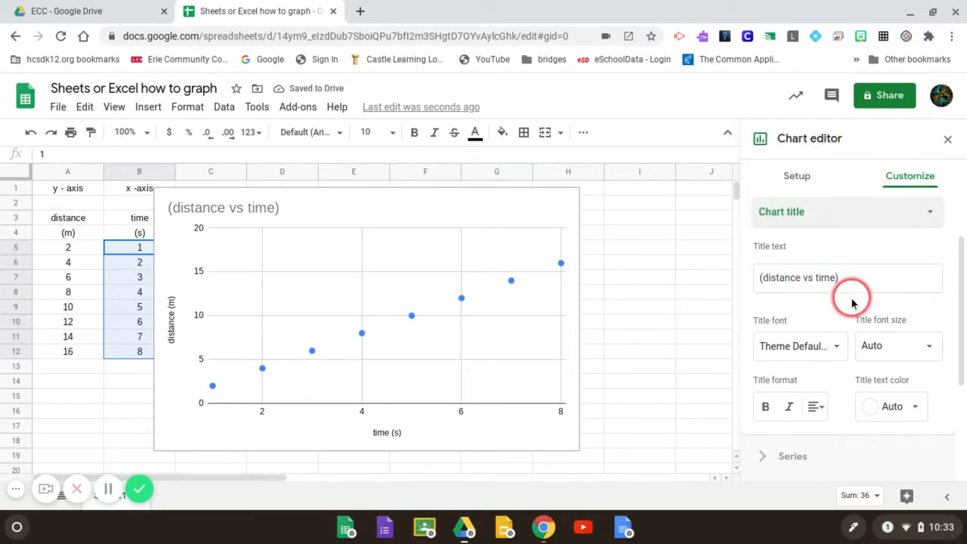
left_click(928, 214)
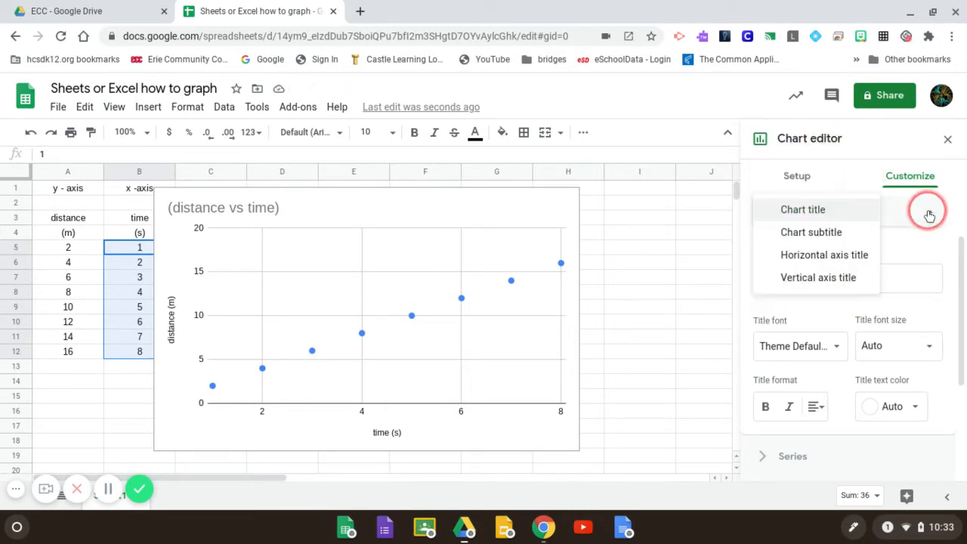
left_click(818, 255)
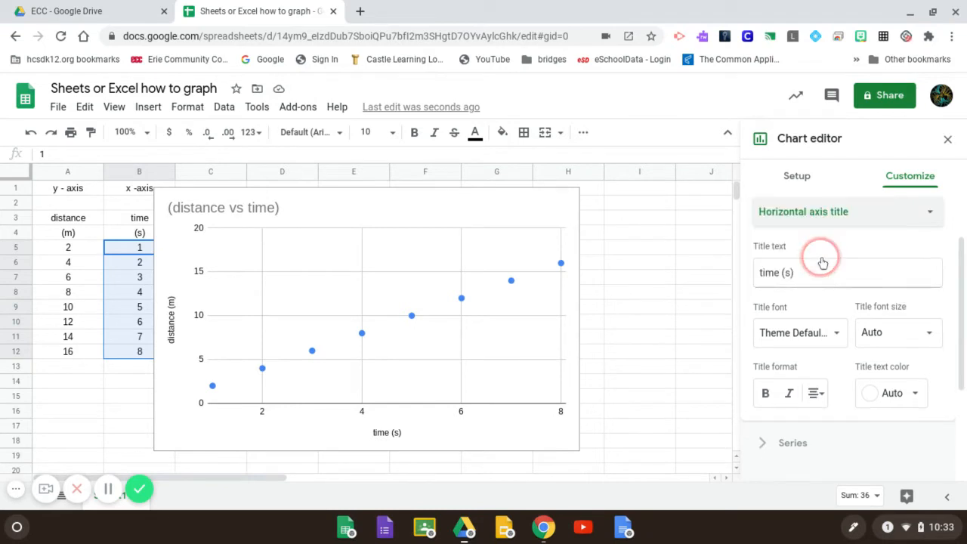
left_click(929, 214)
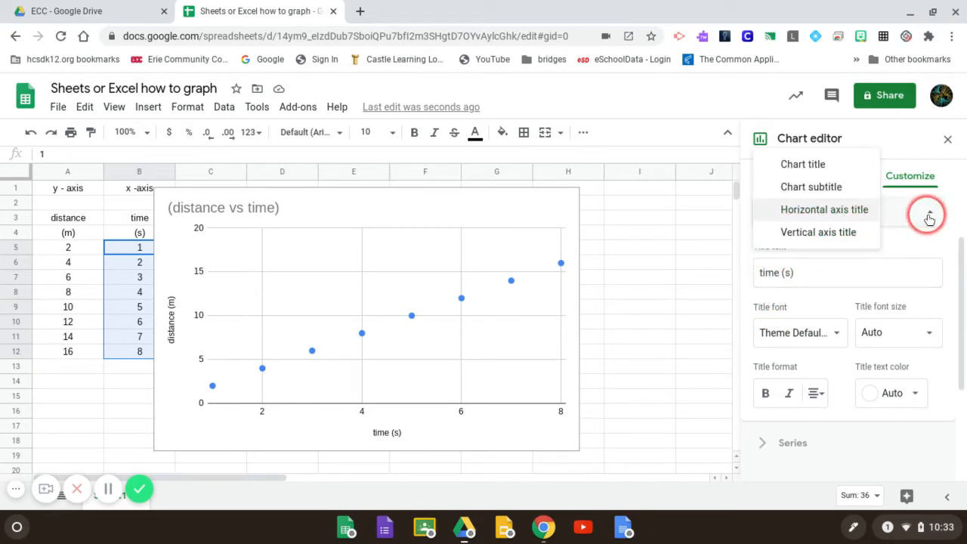
left_click(863, 236)
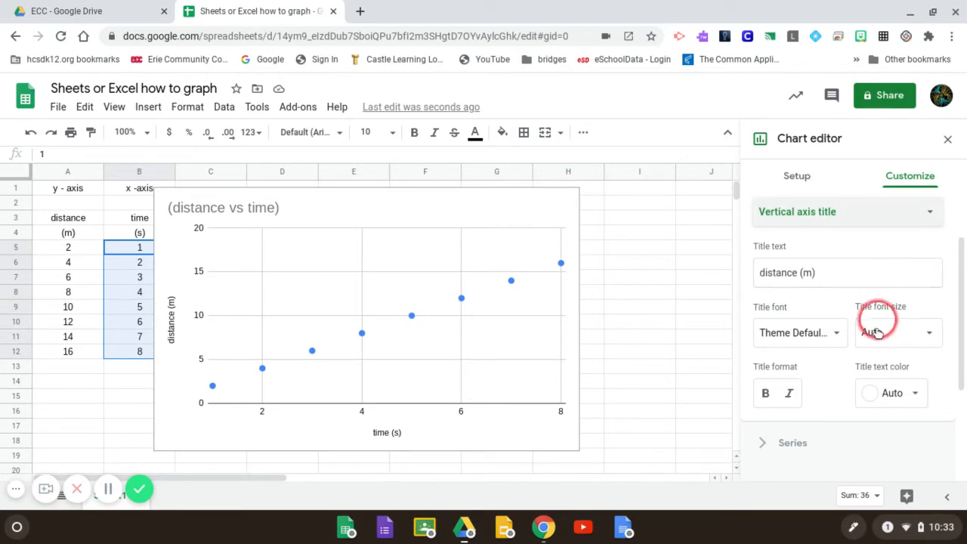
Open the data series settings and examine the color, point size, point shape, error bar, data label and trendline options
left_click(757, 453)
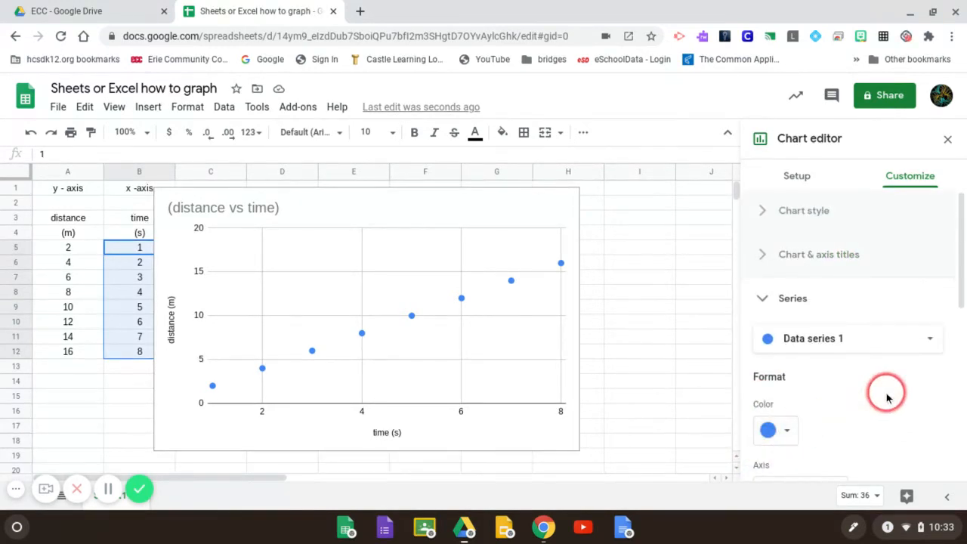
scroll(884, 391, "down", 1)
scroll(882, 355, "down", 1)
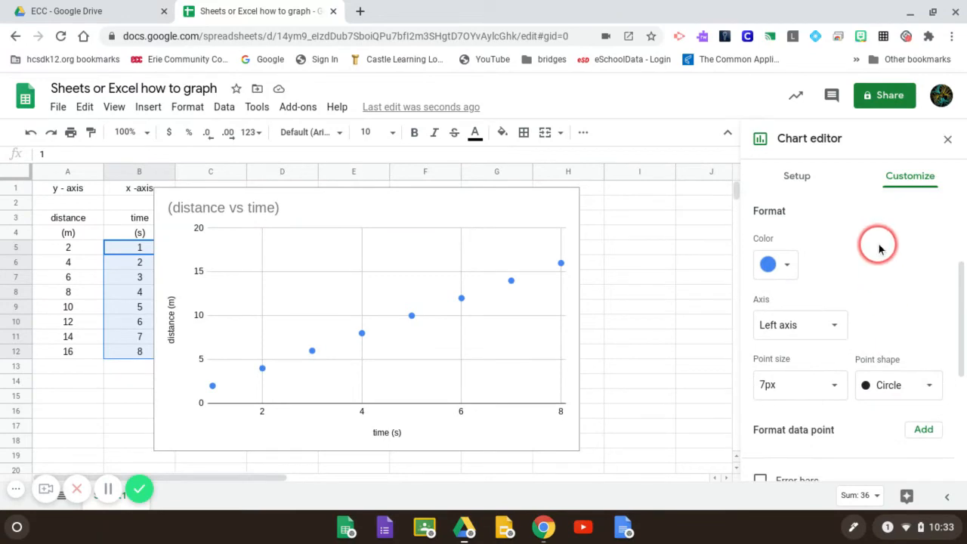
scroll(874, 246, "down", 2)
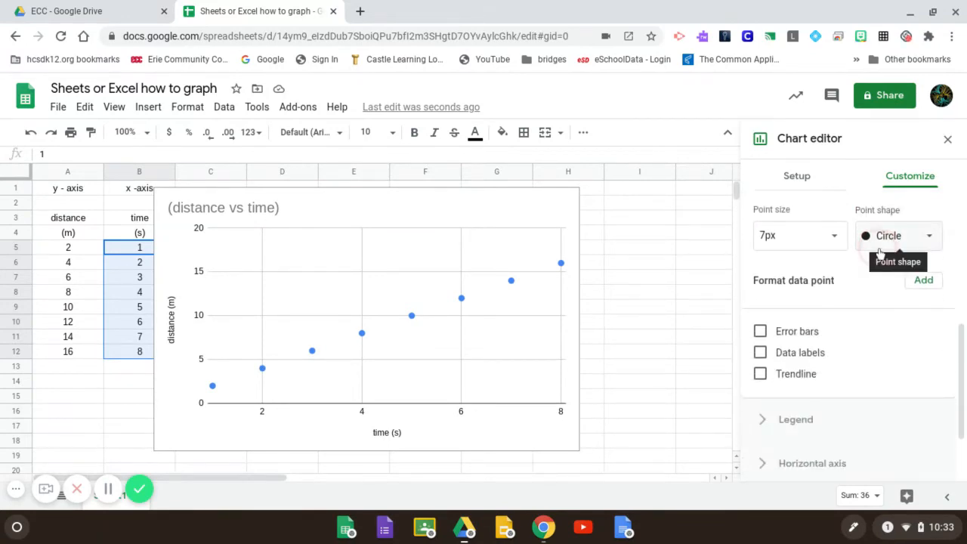
scroll(877, 257, "up", 2)
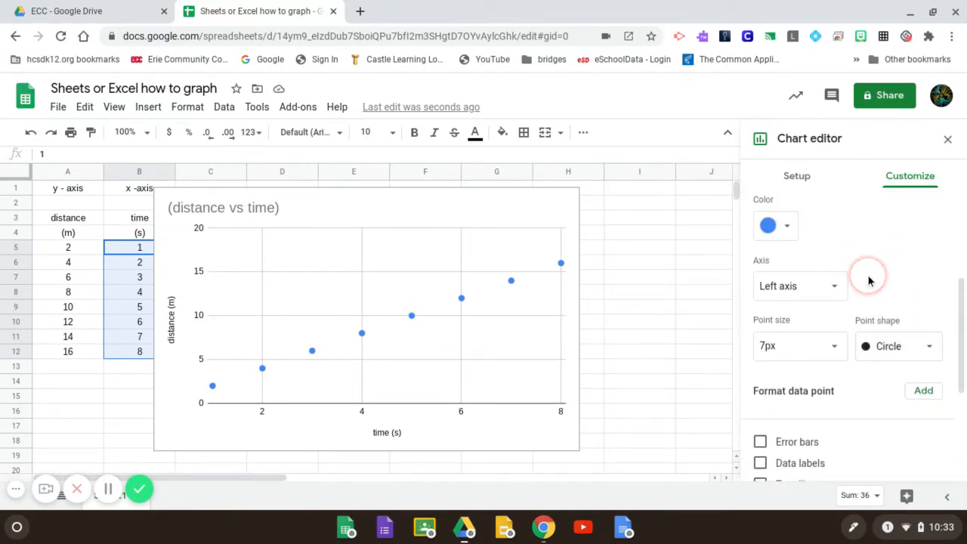
left_click(894, 247)
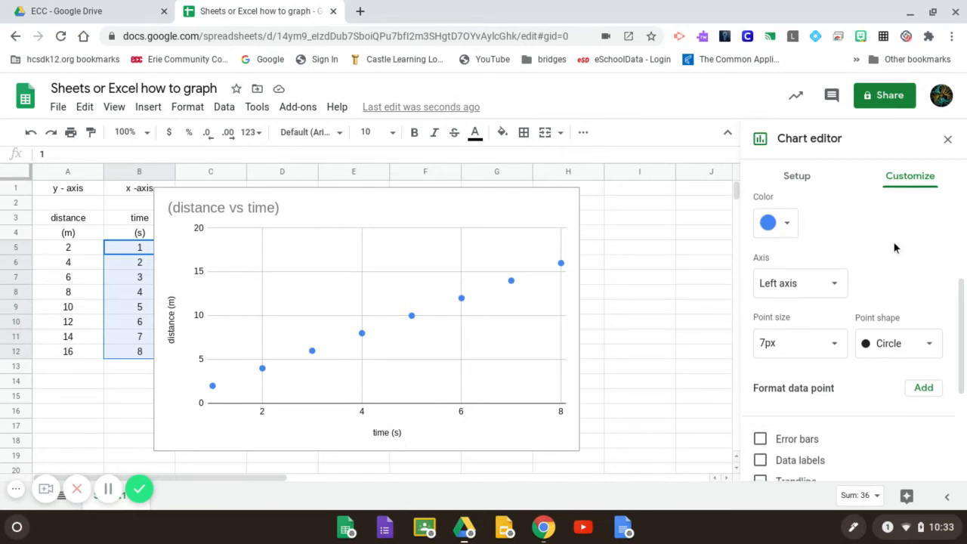
scroll(893, 241, "down", 1)
left_click(875, 349)
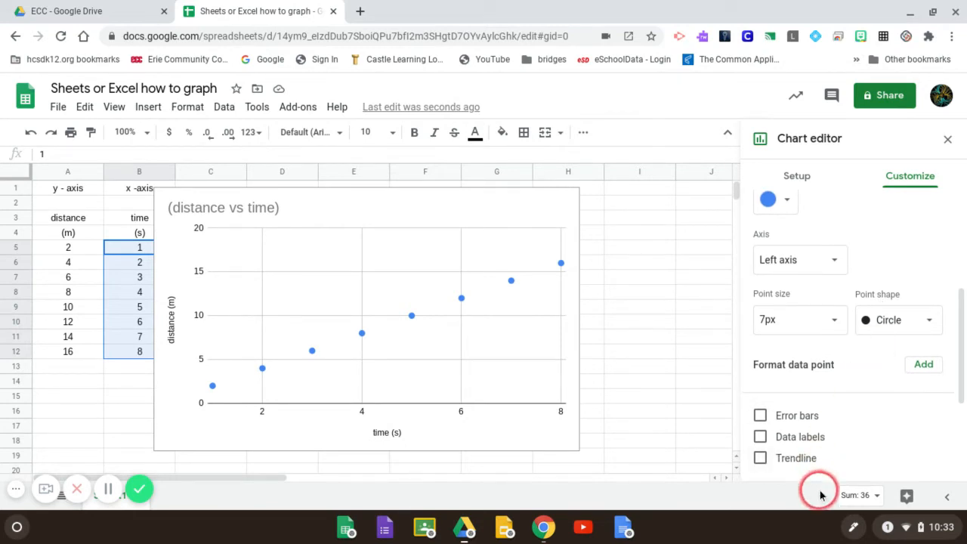
Add a linear trendline to the data series and set its label to Use Equation
left_click(761, 459)
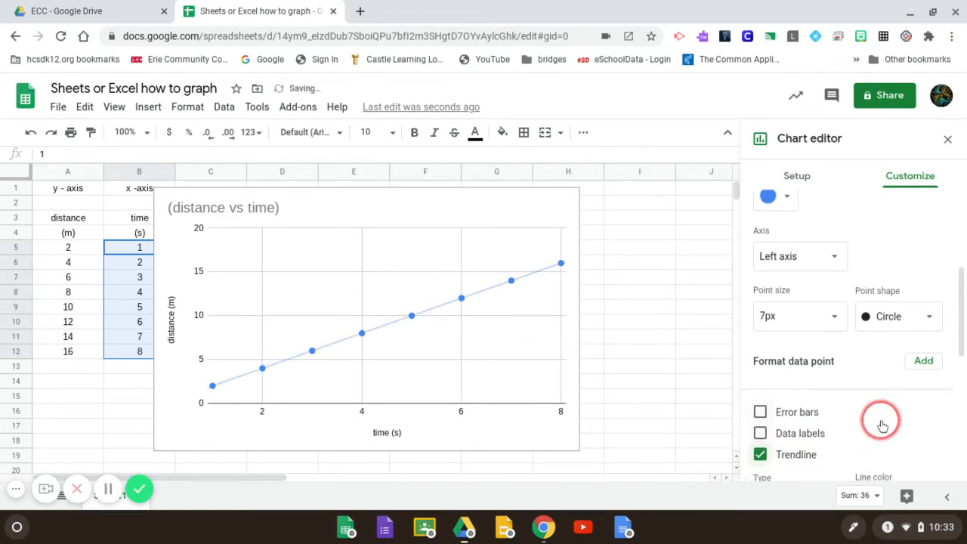
scroll(885, 420, "down", 3)
scroll(913, 397, "down", 3)
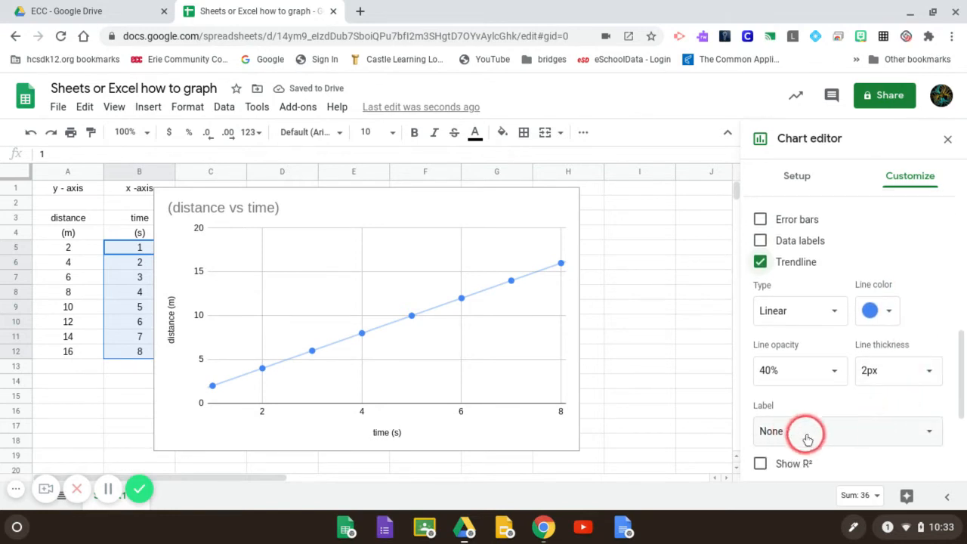
left_click(926, 432)
left_click(816, 473)
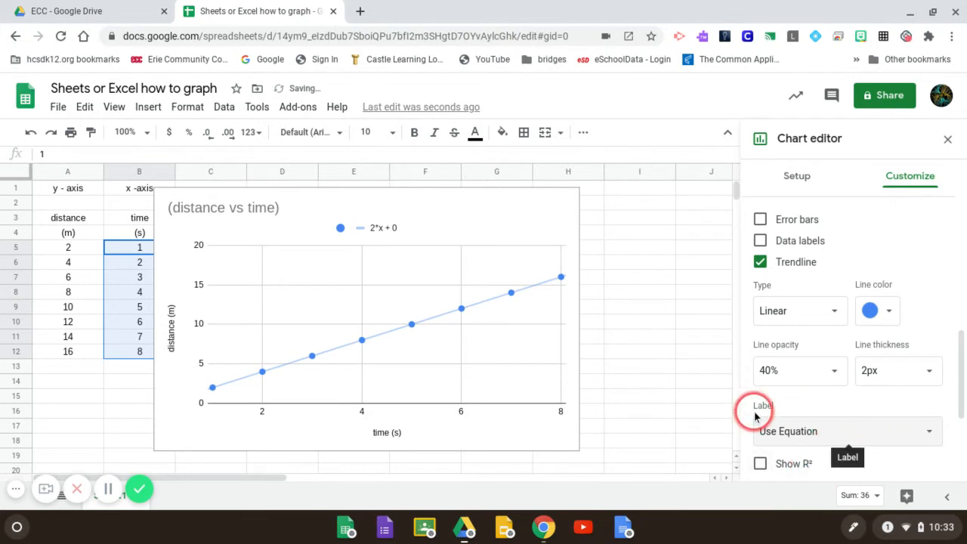
Open the horizontal axis settings and examine the label, minimum, maximum, scale and number format options
scroll(933, 286, "down", 3)
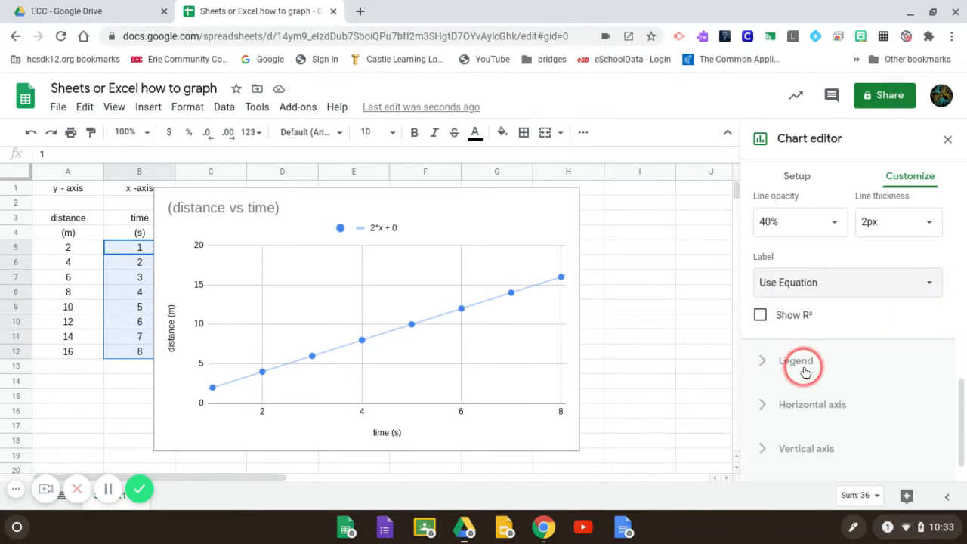
left_click(799, 413)
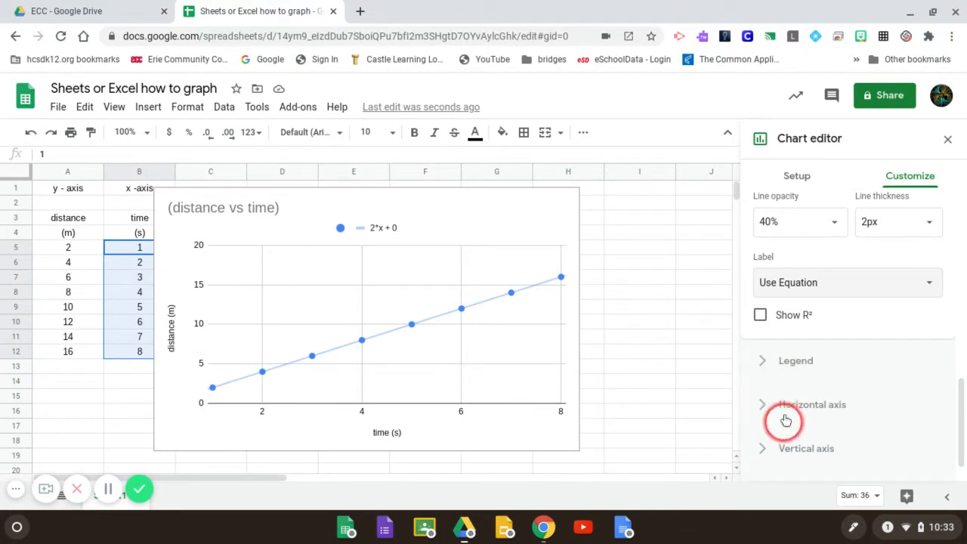
left_click(783, 404)
scroll(803, 410, "down", 3)
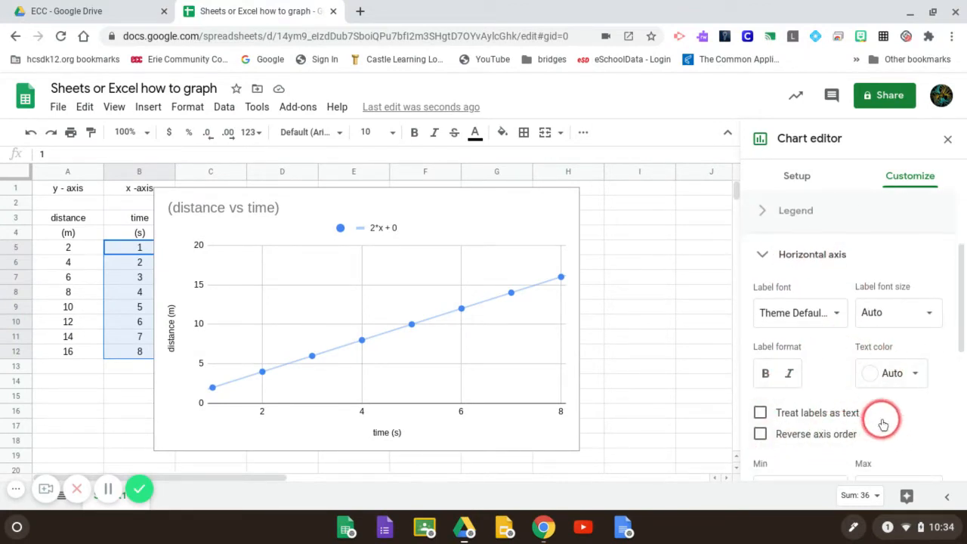
scroll(885, 412, "down", 3)
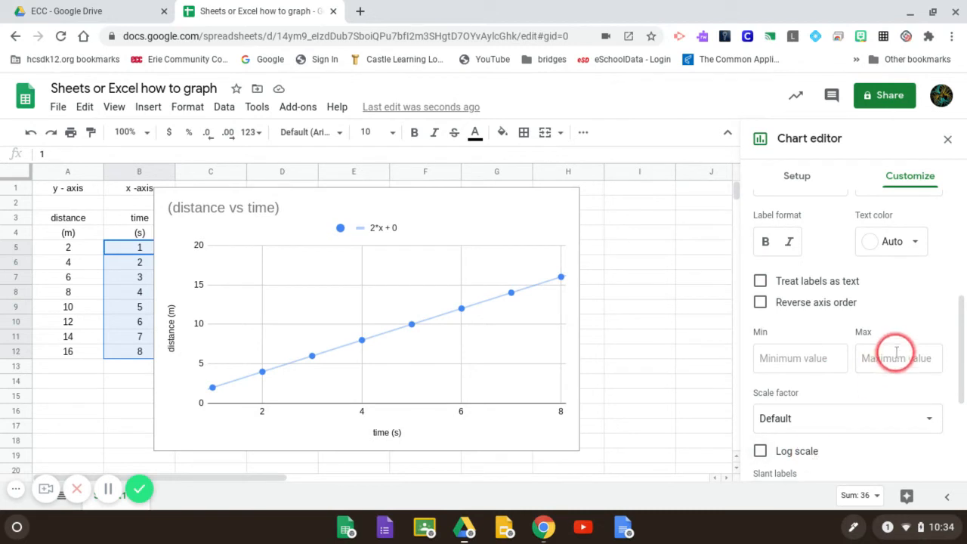
scroll(888, 355, "down", 3)
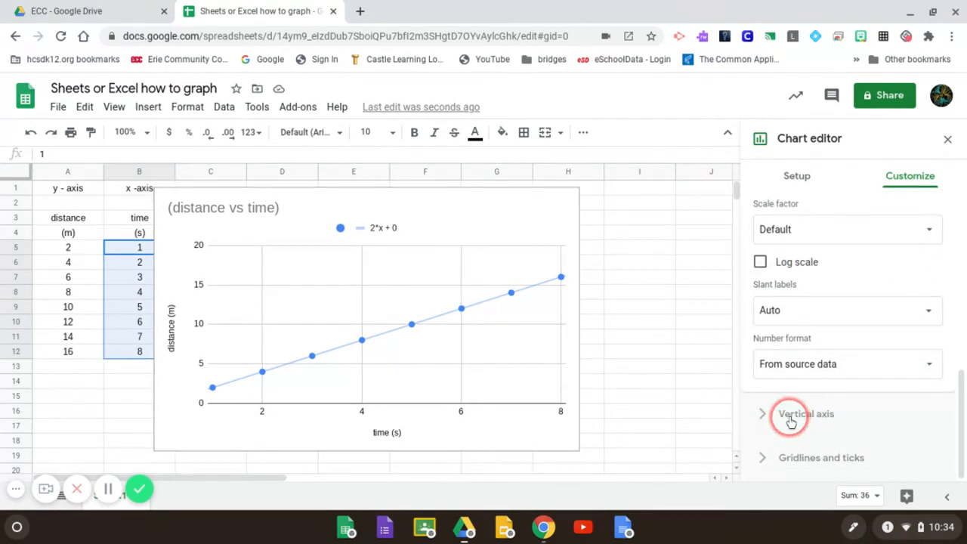
Turn on minor ticks and minor gridlines for the vertical axis, remove the minor ticks again, and close the chart editor
left_click(769, 461)
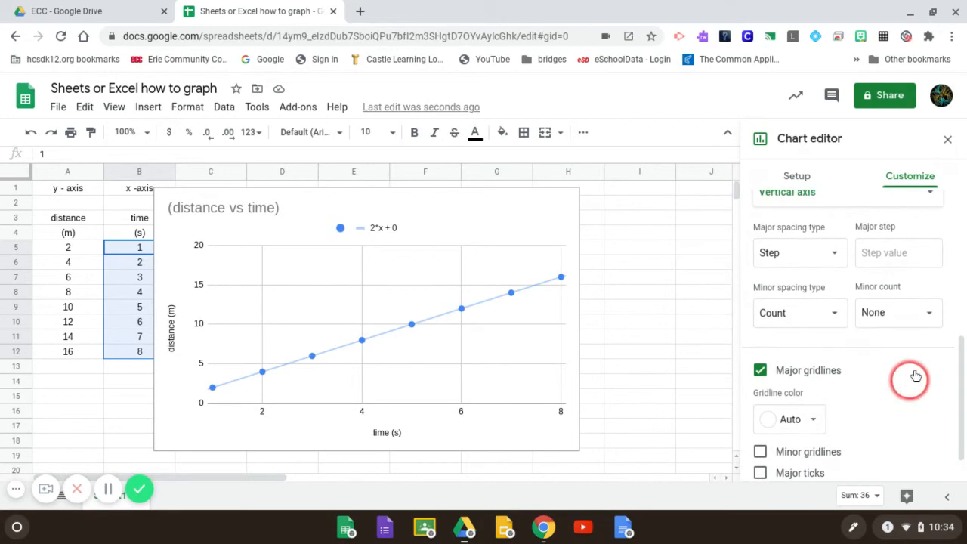
scroll(895, 397, "down", 1)
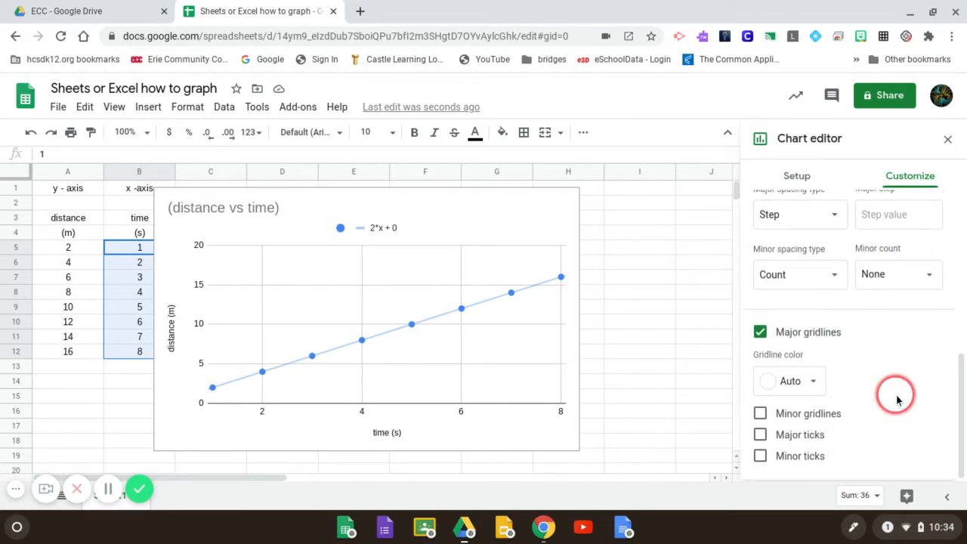
left_click(761, 457)
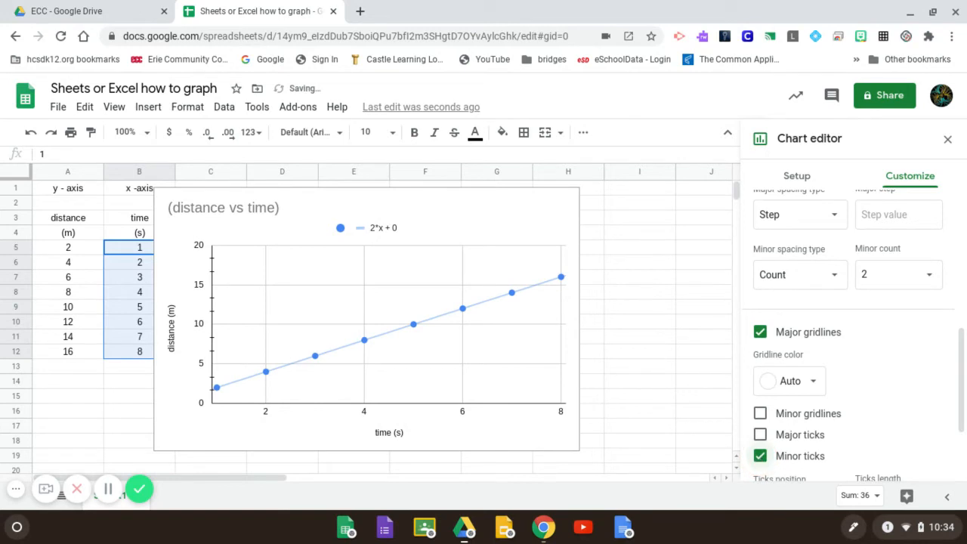
scroll(868, 420, "down", 2)
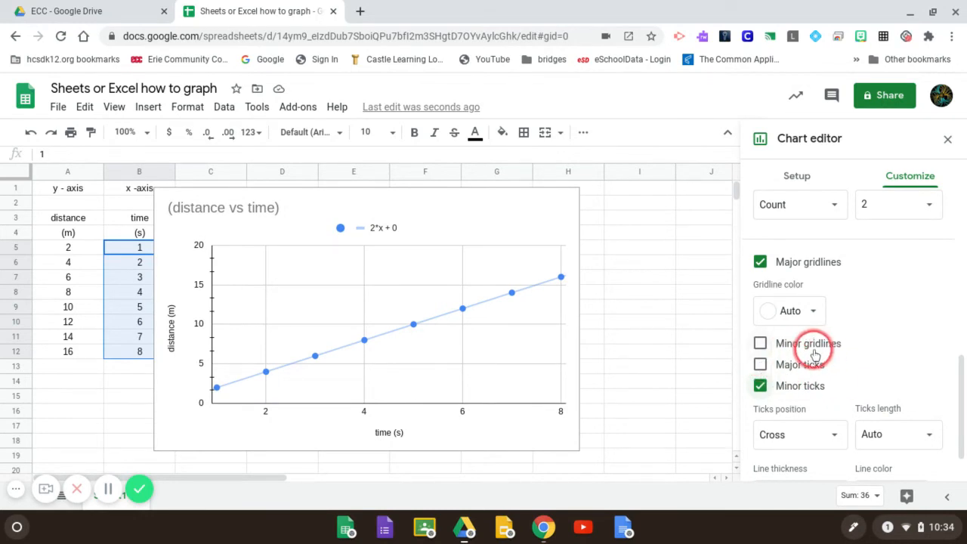
left_click(765, 349)
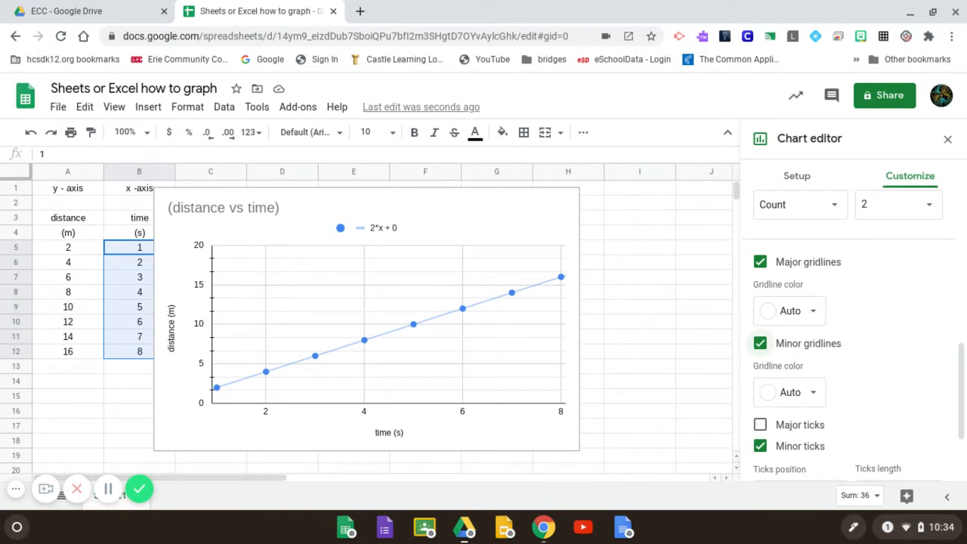
scroll(869, 380, "down", 1)
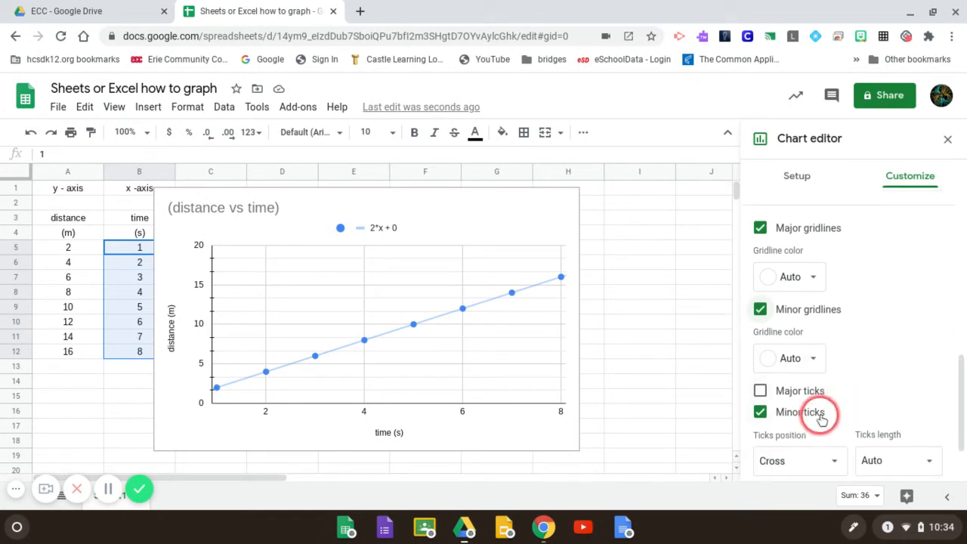
left_click(761, 412)
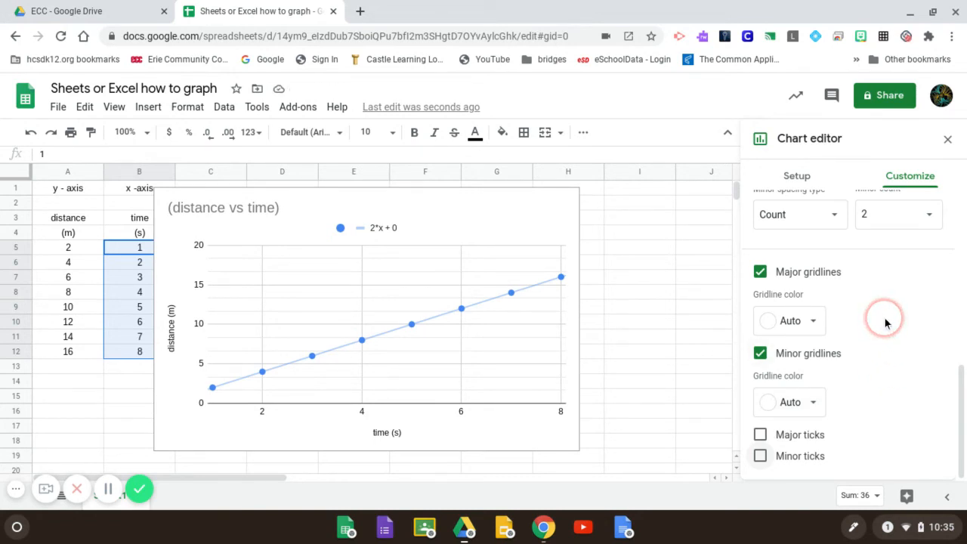
left_click(948, 141)
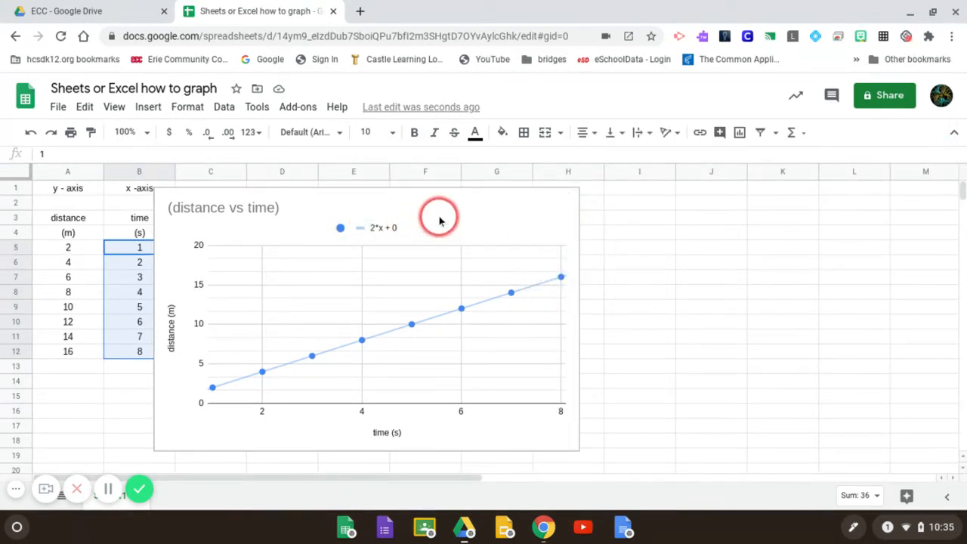
Move the chart to the right of the velocity column so it no longer covers columns B and C
left_click(522, 224)
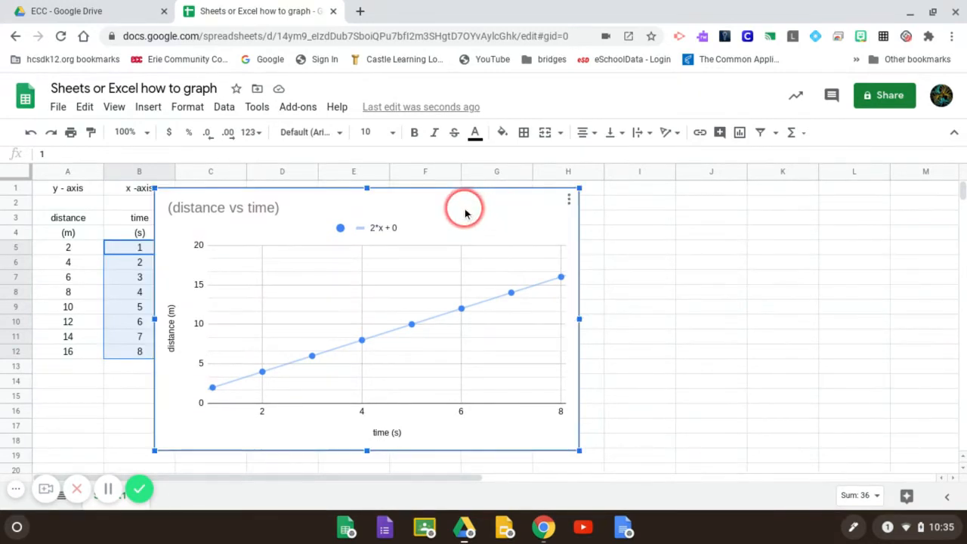
left_click_drag(462, 209, 609, 210)
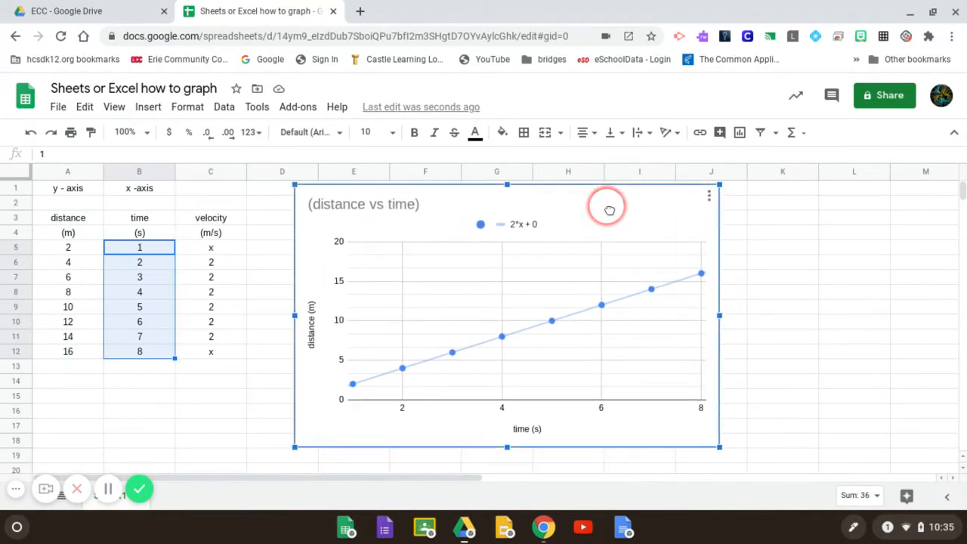
left_click(757, 248)
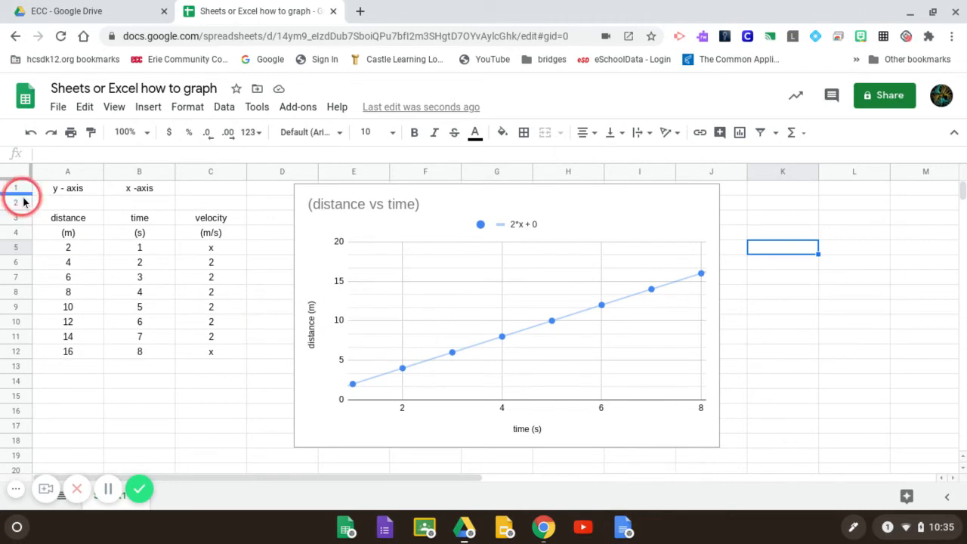
Copy the data table in cells A1:C12
left_click_drag(55, 190, 224, 355)
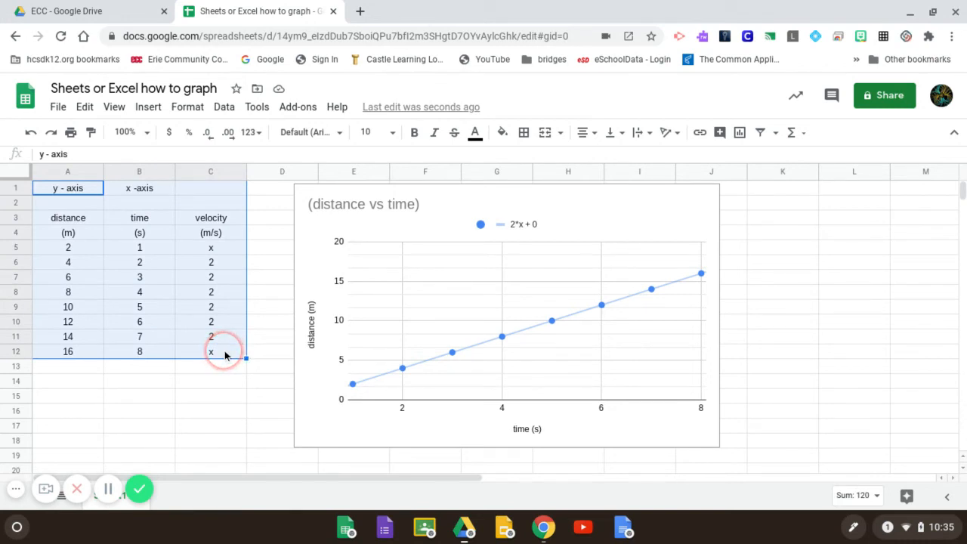
key("ctrl+c")
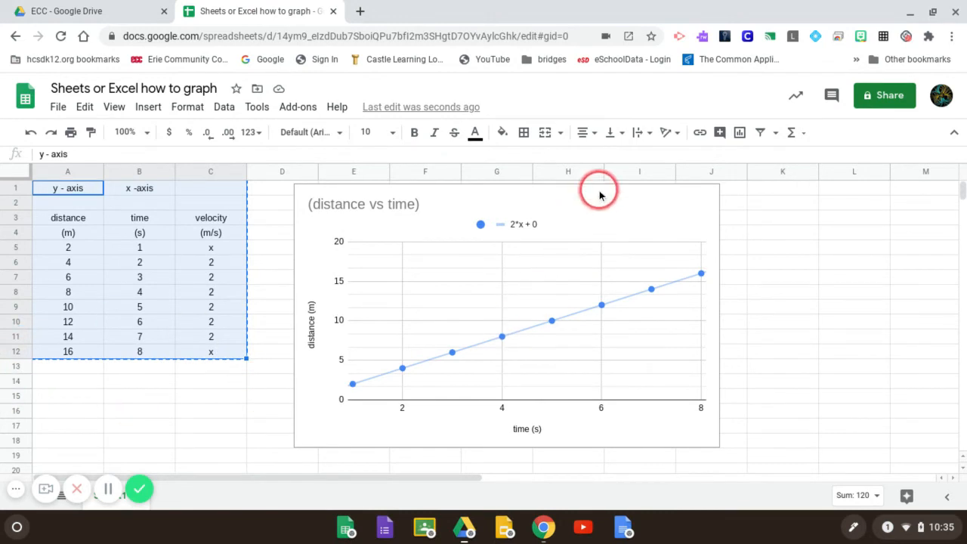
Copy the distance vs time chart and paste the copy at cell B19
left_click(594, 217)
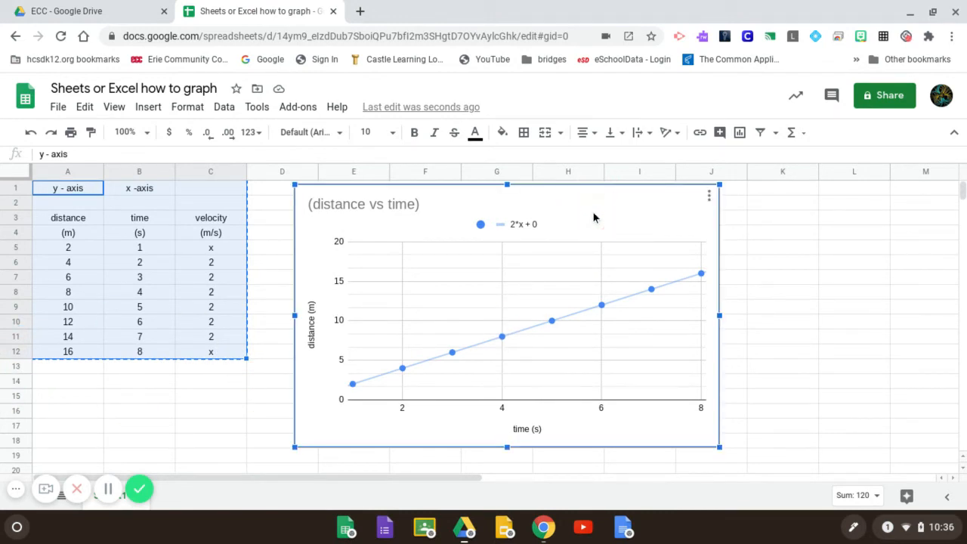
double_click(593, 217)
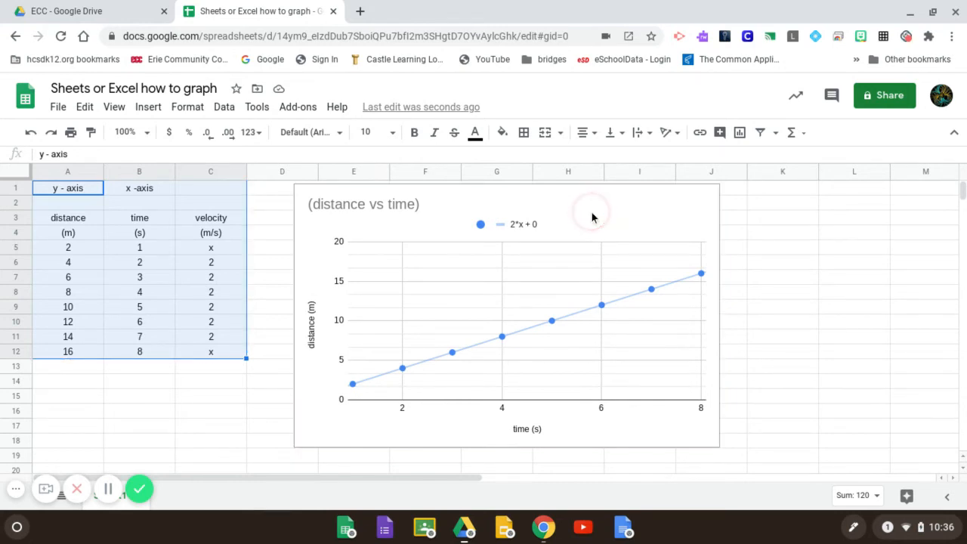
scroll(257, 435, "down", 1)
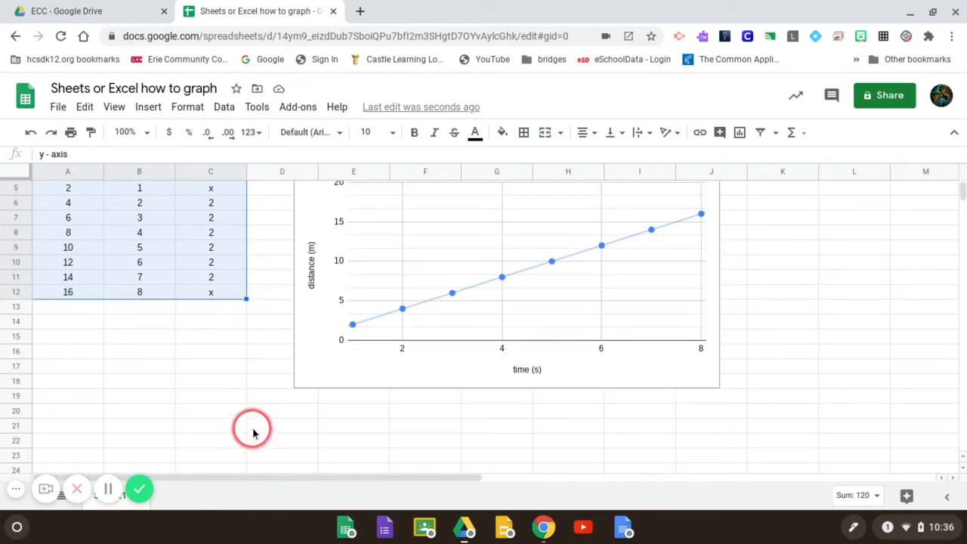
right_click(143, 396)
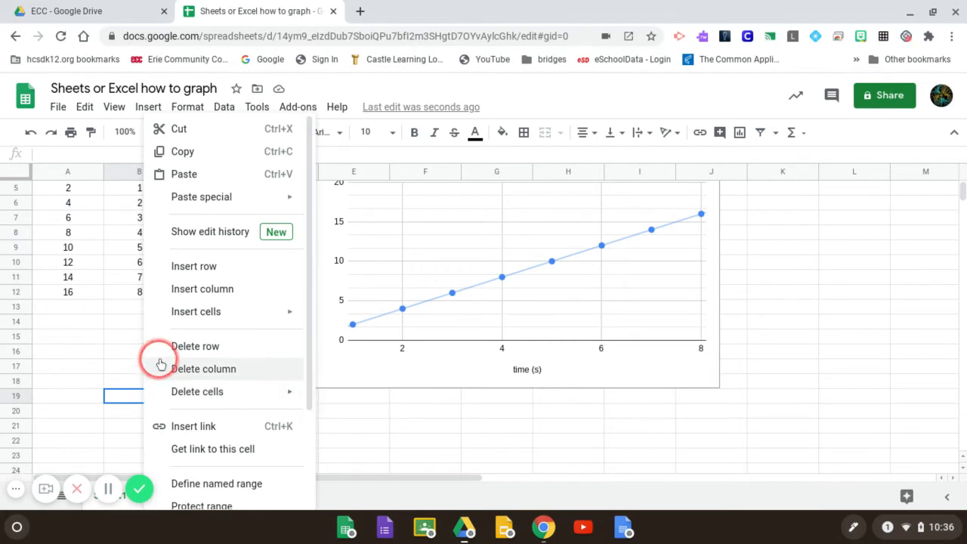
left_click(184, 174)
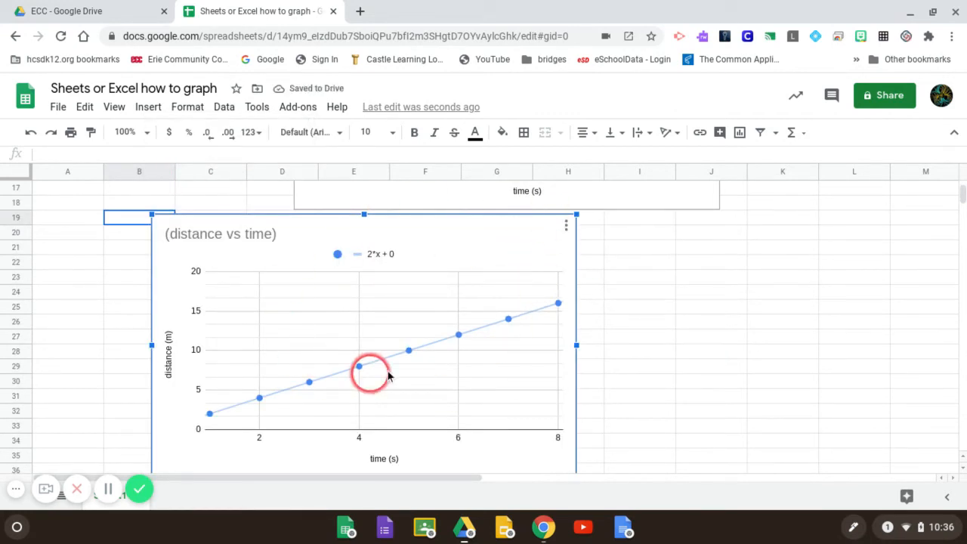
right_click(482, 236)
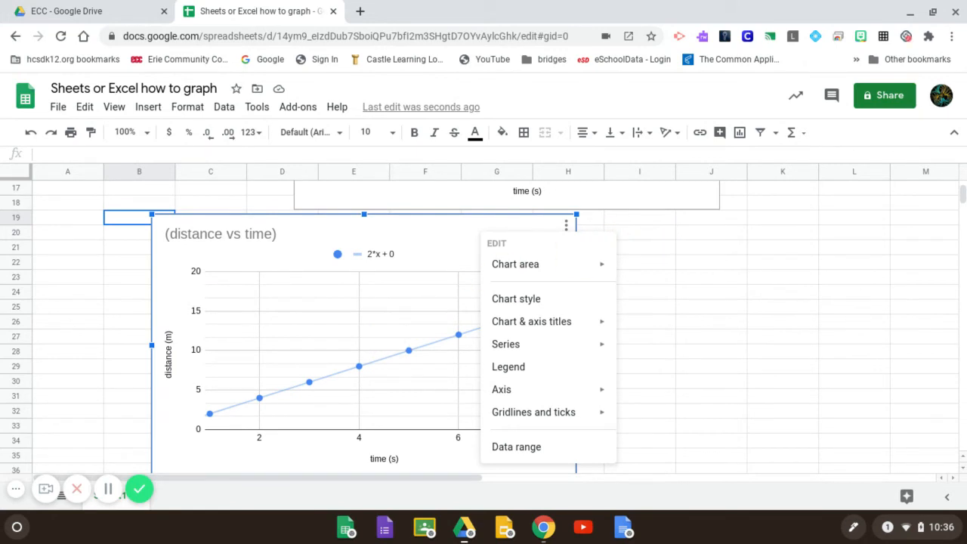
left_click(427, 241)
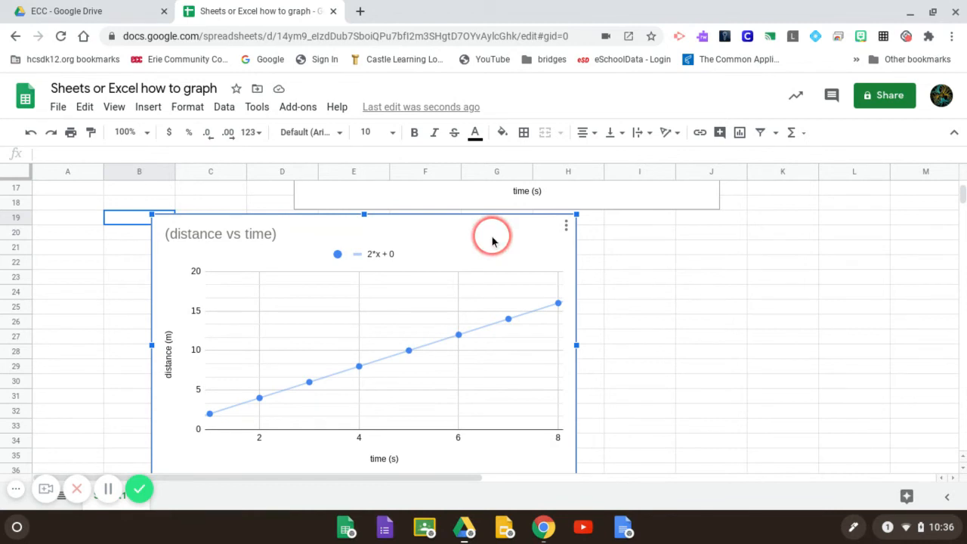
left_click(601, 266)
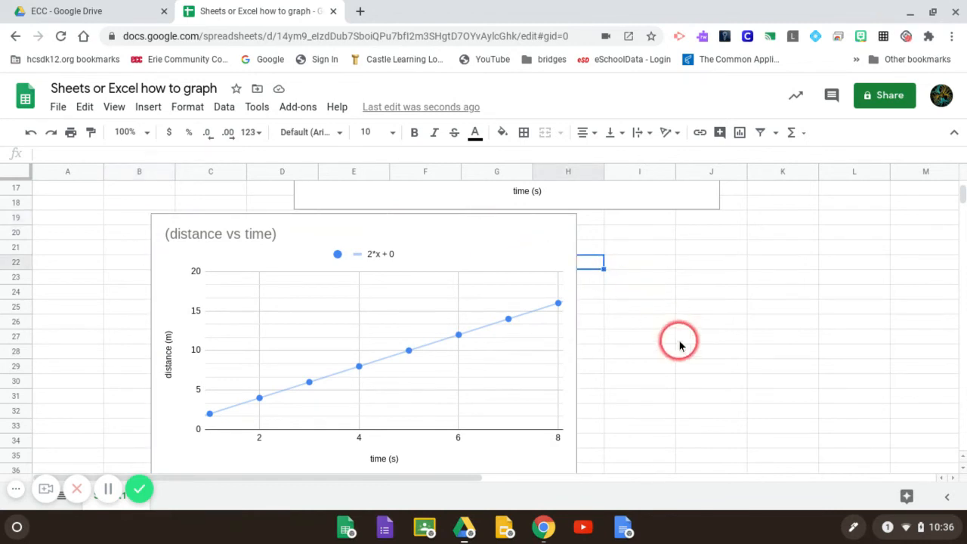
Paste another copy of the distance vs time chart at cell J28
scroll(678, 346, "up", 5)
scroll(689, 385, "down", 5)
scroll(690, 388, "up", 6)
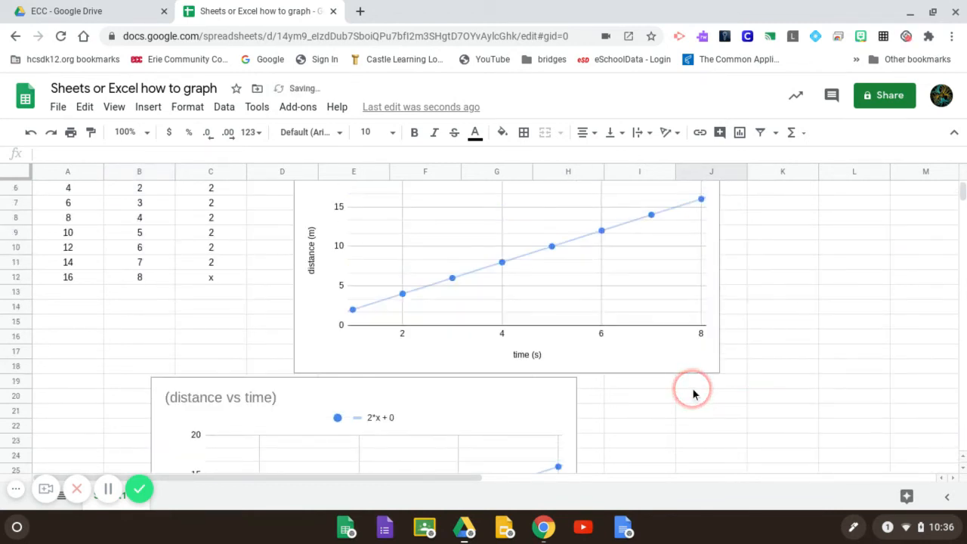
scroll(693, 393, "down", 5)
scroll(734, 323, "down", 1)
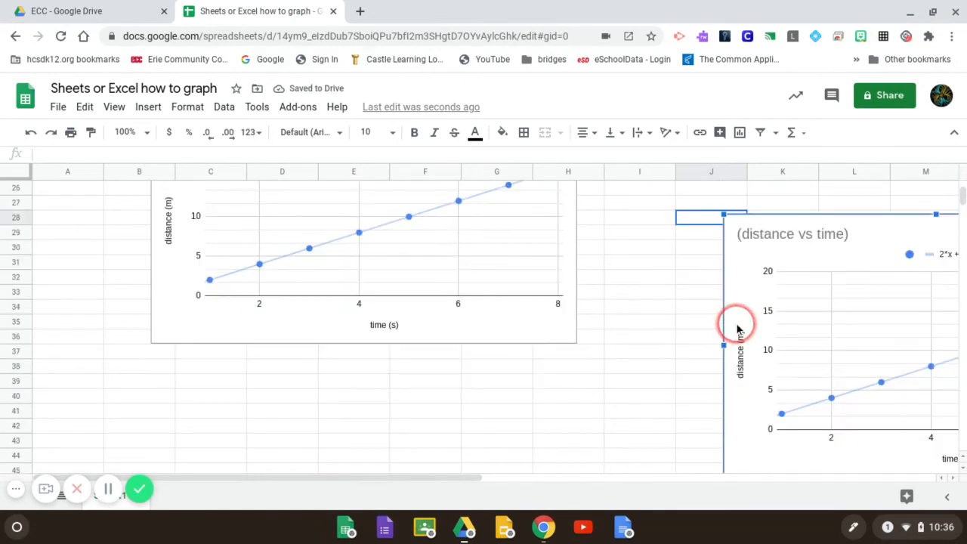
Delete the chart copies at cells J28 and B19
key("Delete")
left_click(544, 334)
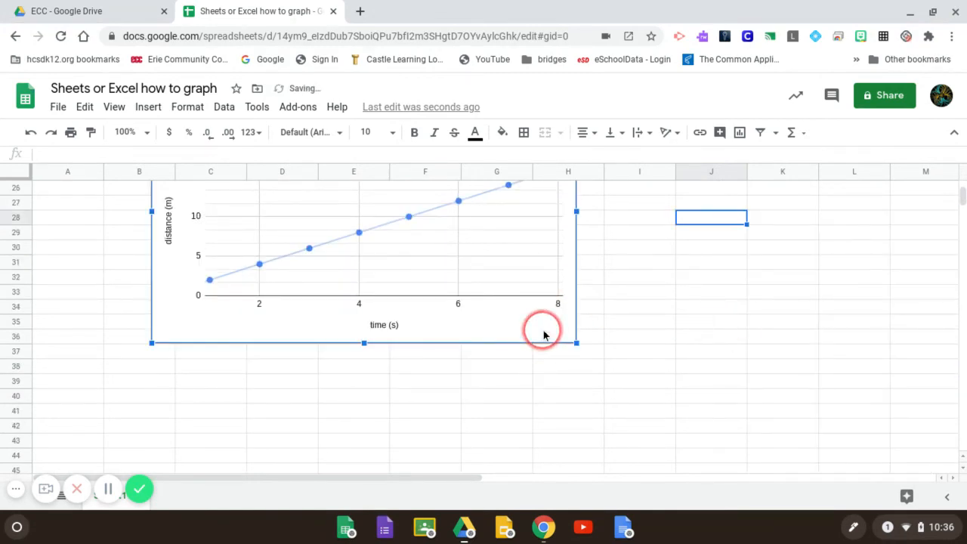
key("Delete")
Paste one more copy of the chart at cell I19 and delete that copy
key("ctrl+z")
key("ctrl+z")
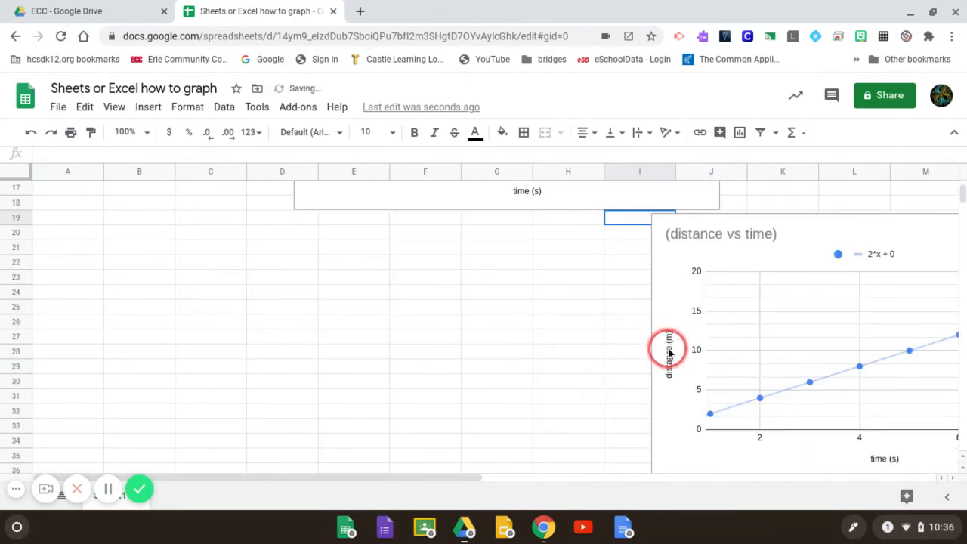
scroll(604, 353, "up", 2)
scroll(831, 370, "down", 2)
left_click(852, 352)
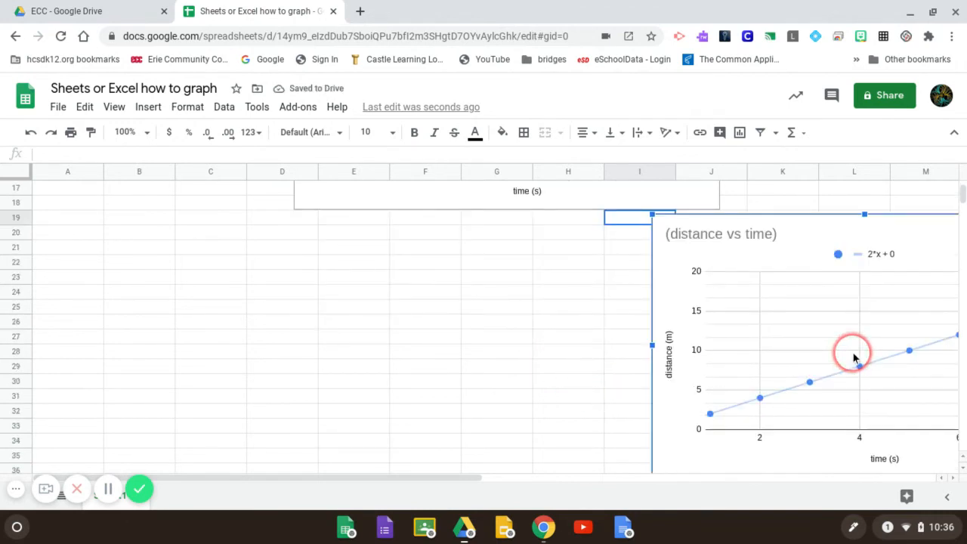
key("Delete")
scroll(416, 431, "up", 4)
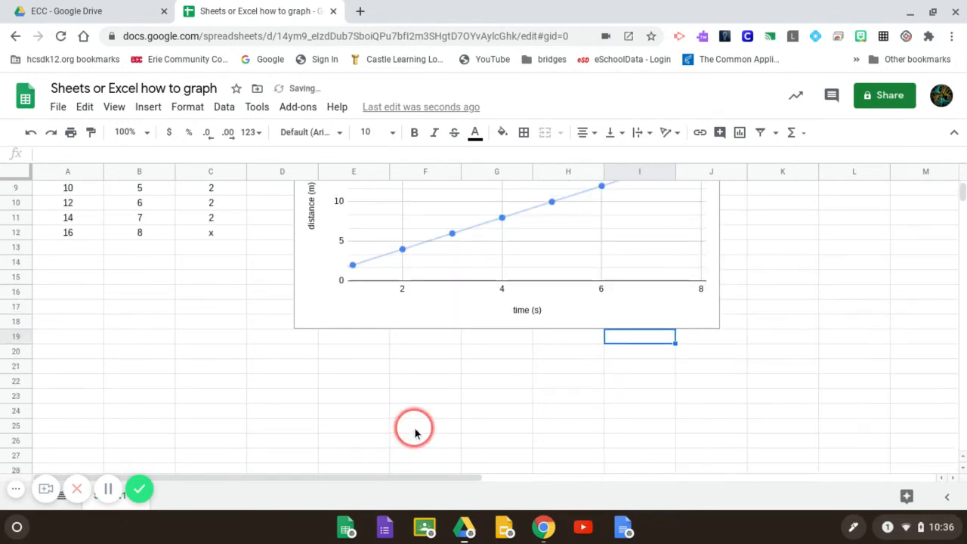
Move the distance vs time chart horizontally so that columns D and E beside the data table are free
left_click(134, 412)
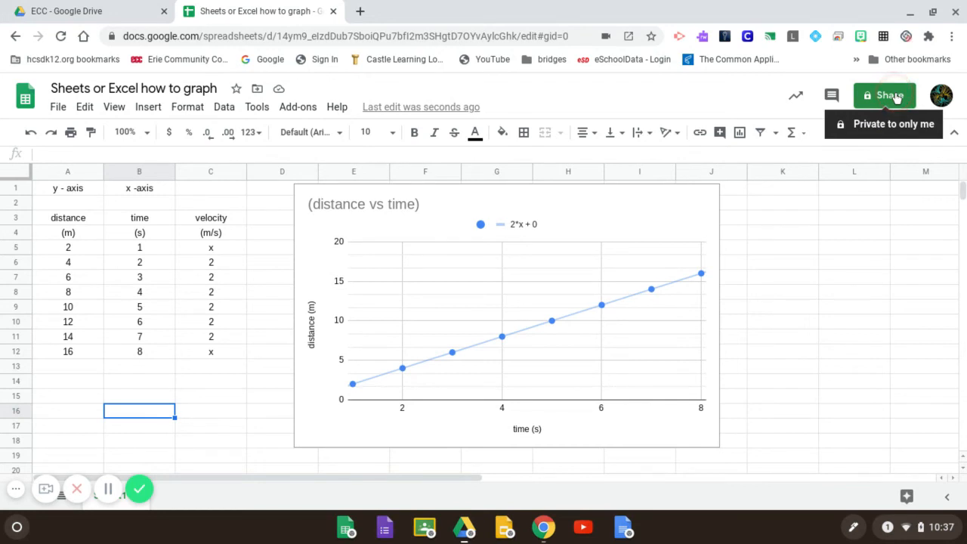
left_click(222, 266)
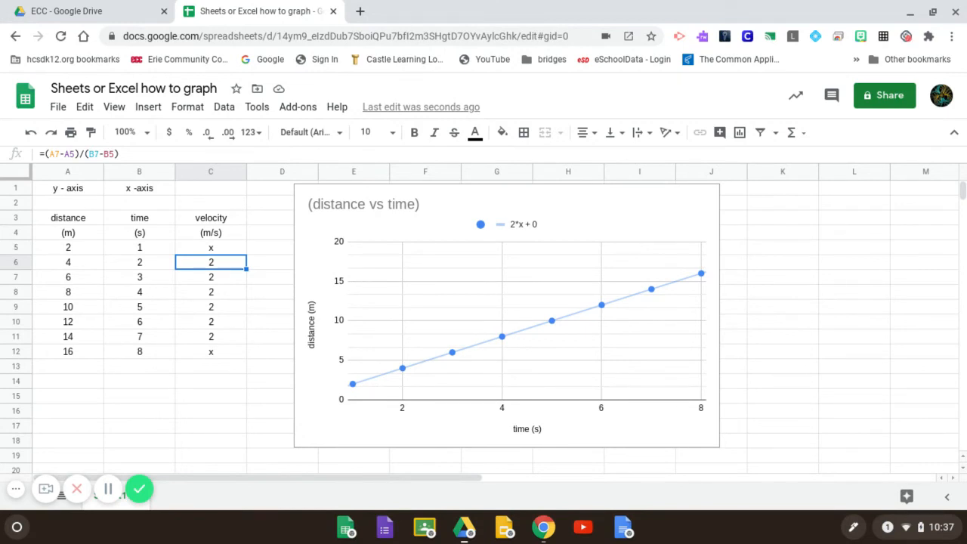
left_click(588, 210)
left_click_drag(590, 211, 748, 212)
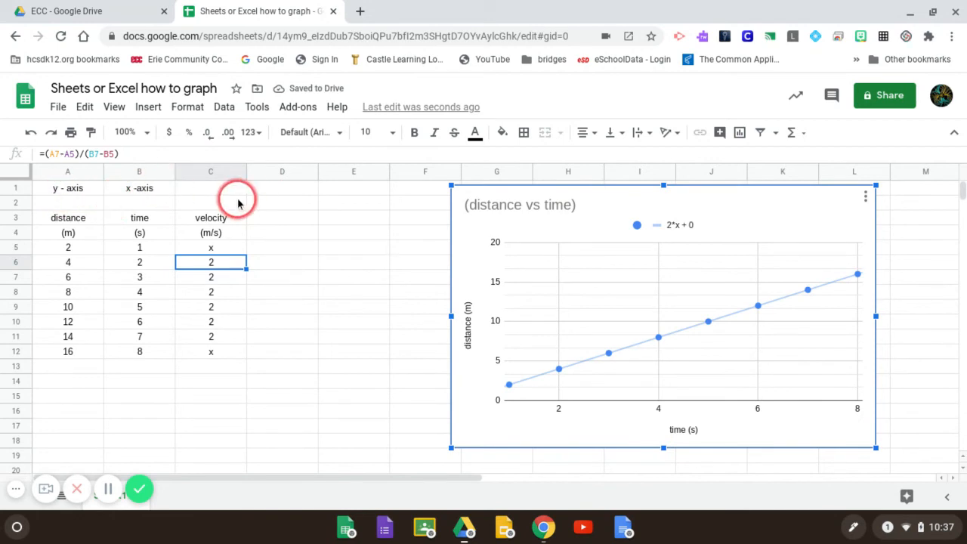
Add the column headings xy in cell D1 and x^2 in cell E1
left_click(283, 195)
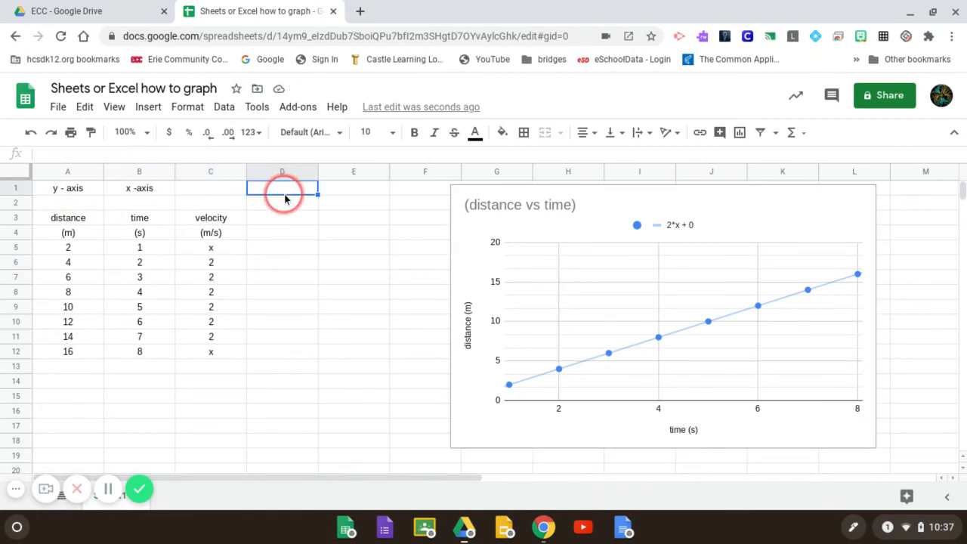
type("xy")
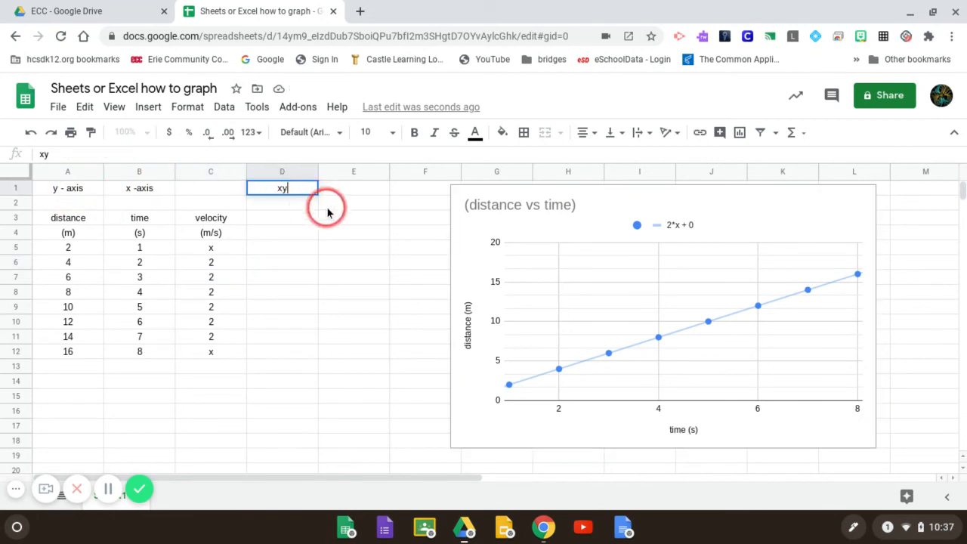
left_click(340, 194)
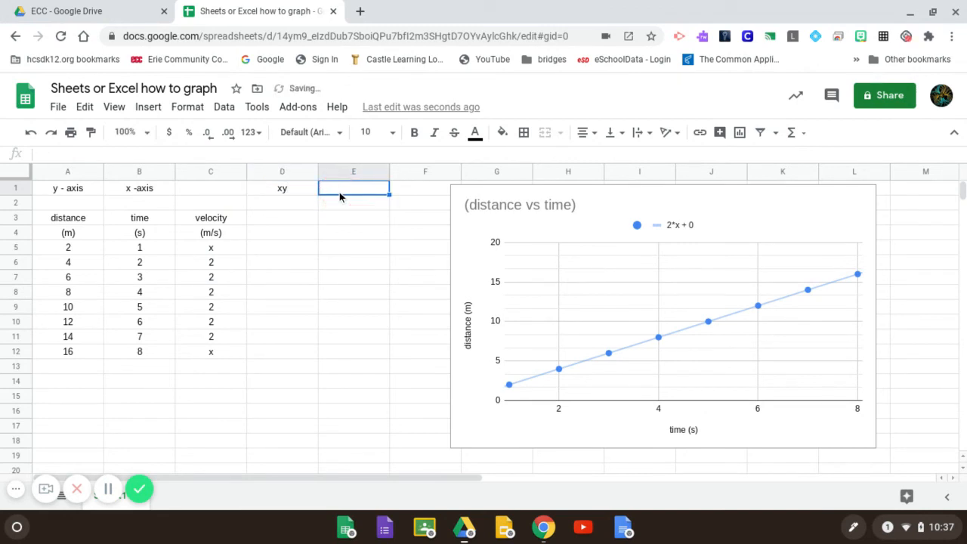
type("x^2")
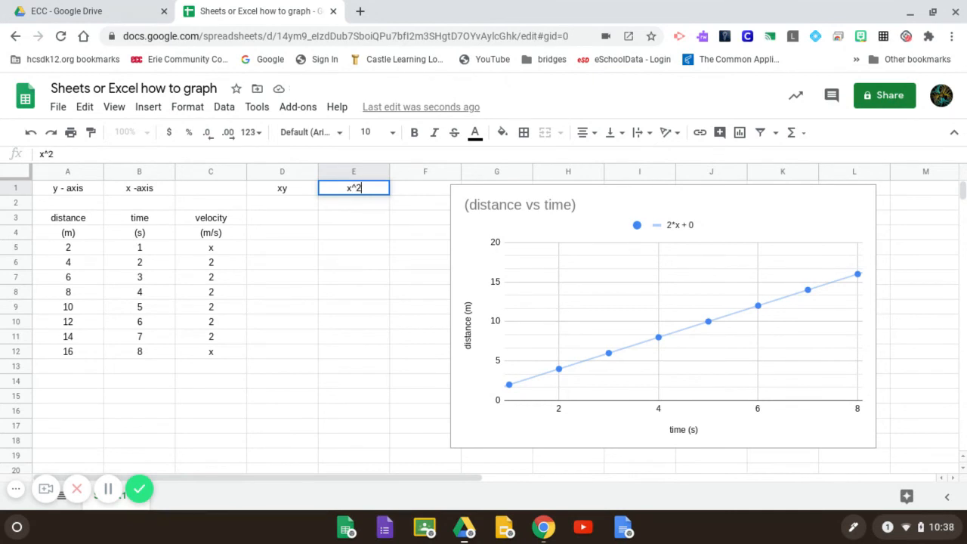
Enter the formula =A5*B5 in cell D5 to multiply the first distance by its time
left_click(283, 252)
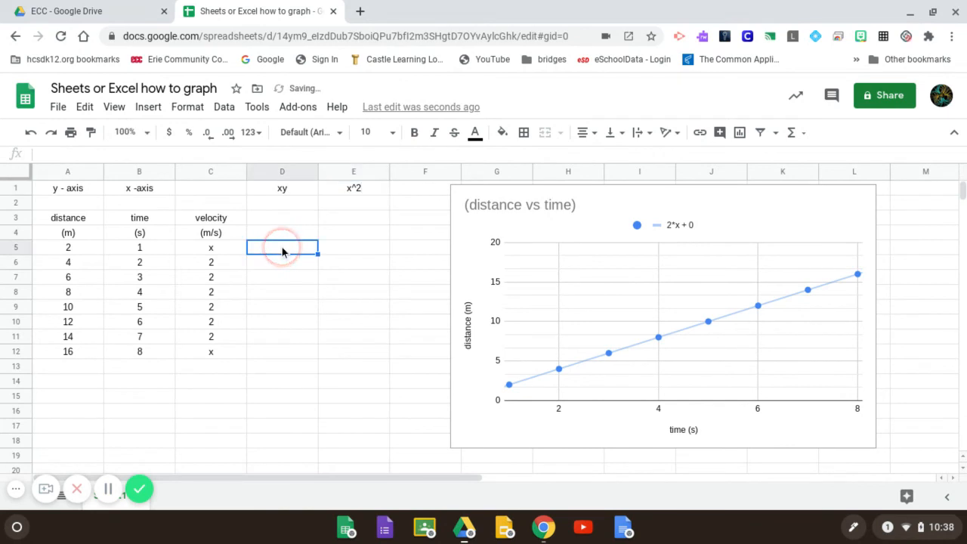
type("=")
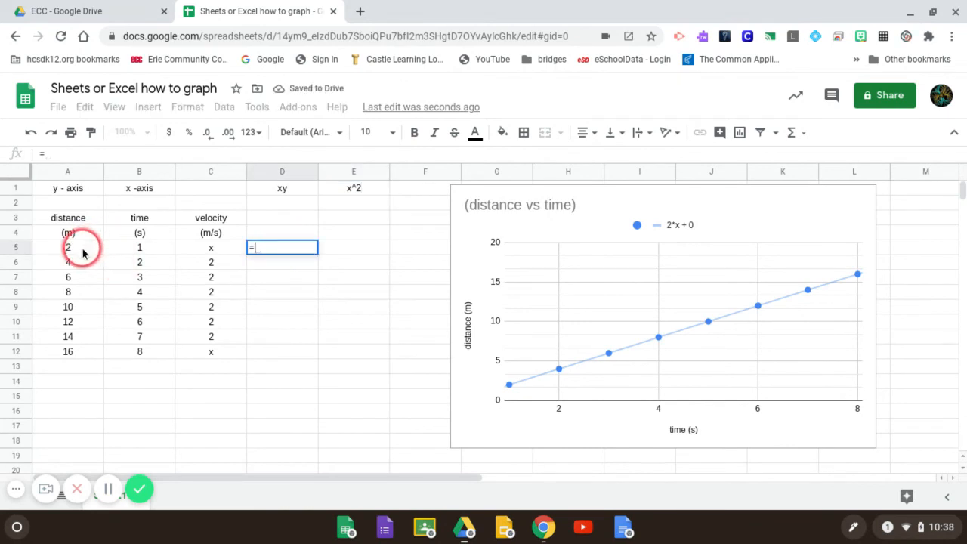
left_click(83, 252)
left_click(84, 250)
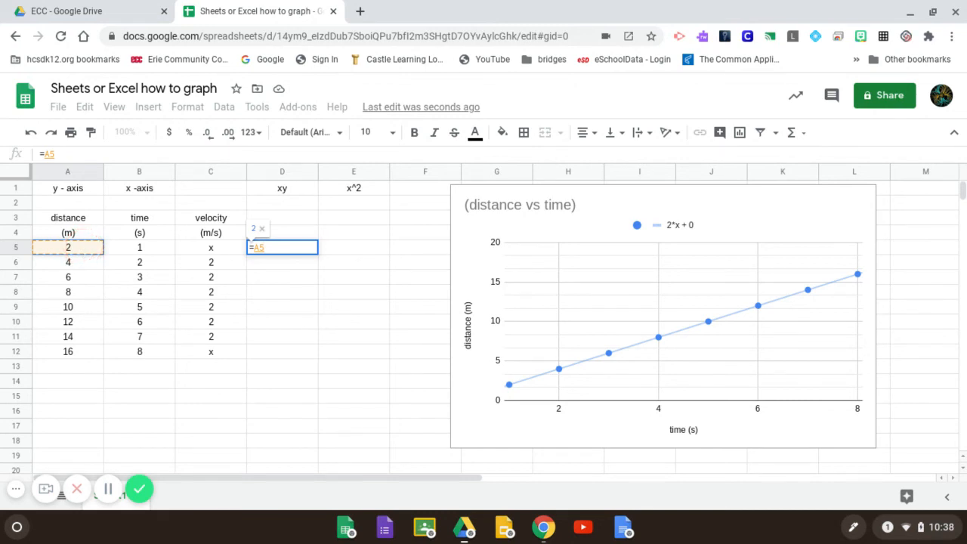
type("*")
left_click(127, 249)
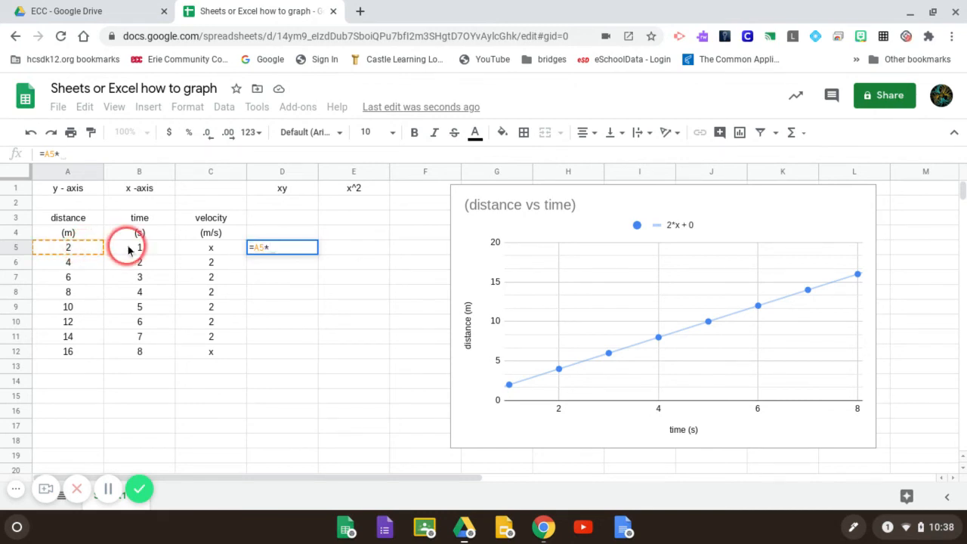
key("Return")
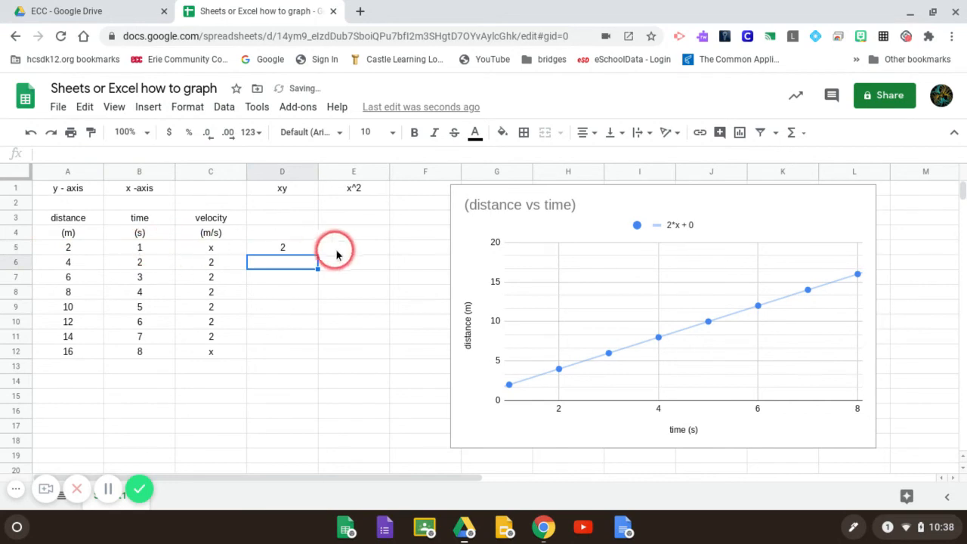
Enter the formula =B5*B5 in cell E5 to square the first time value
left_click(347, 250)
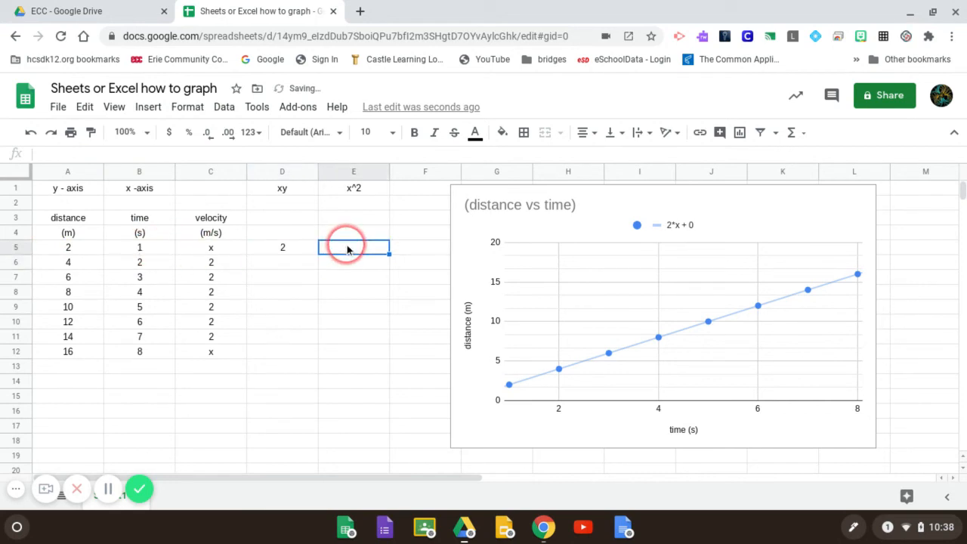
type("=")
left_click(139, 252)
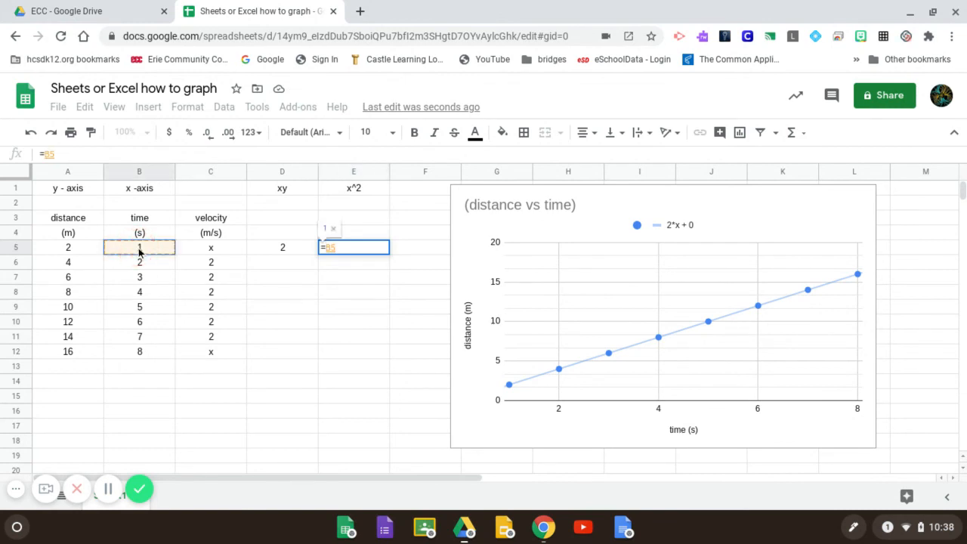
type("*")
left_click(133, 252)
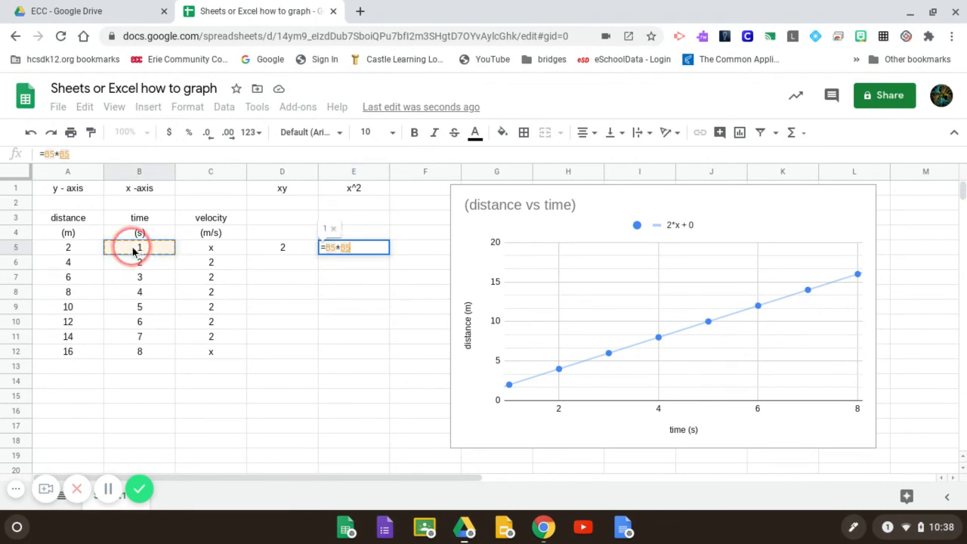
key("Return")
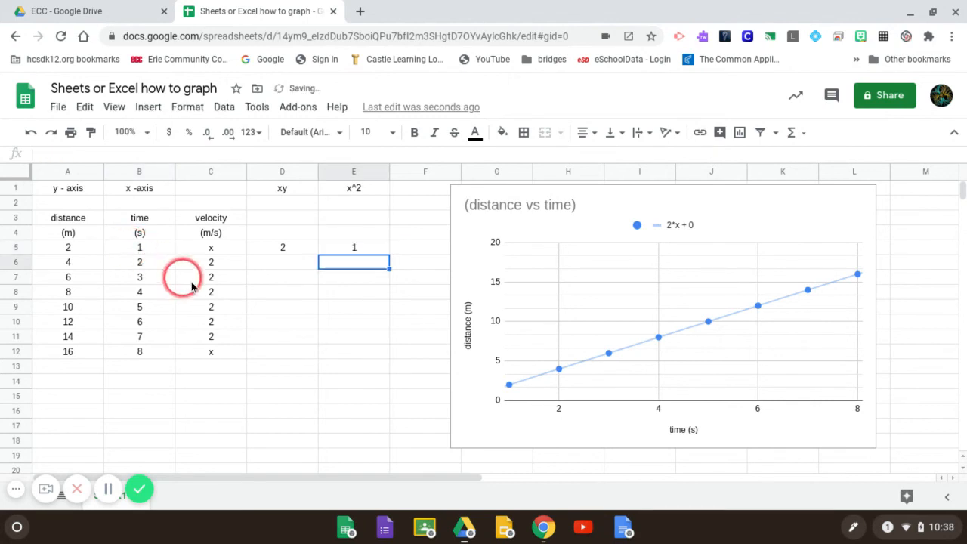
Fill the xy and x^2 formulas from D5 and E5 down to row 12
left_click(303, 251)
left_click_drag(316, 257, 316, 349)
left_click(377, 253)
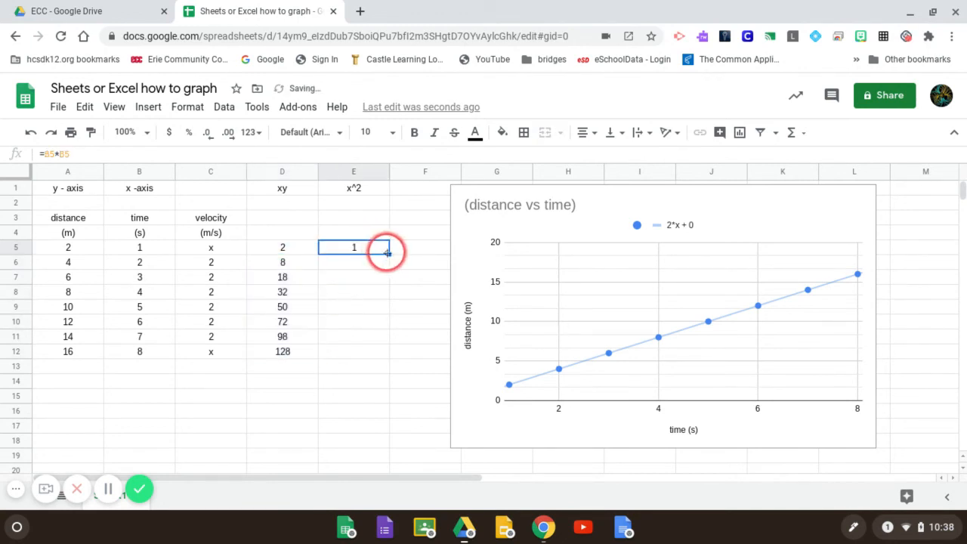
left_click_drag(386, 254, 393, 352)
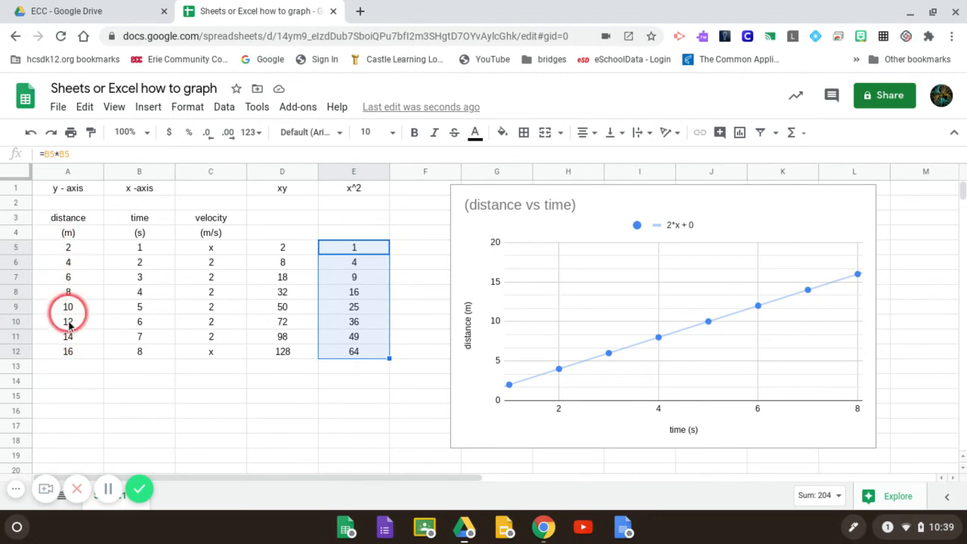
Calculate the average of the distances A5:A12 in cell A13 with the AVERAGE function
left_click(62, 370)
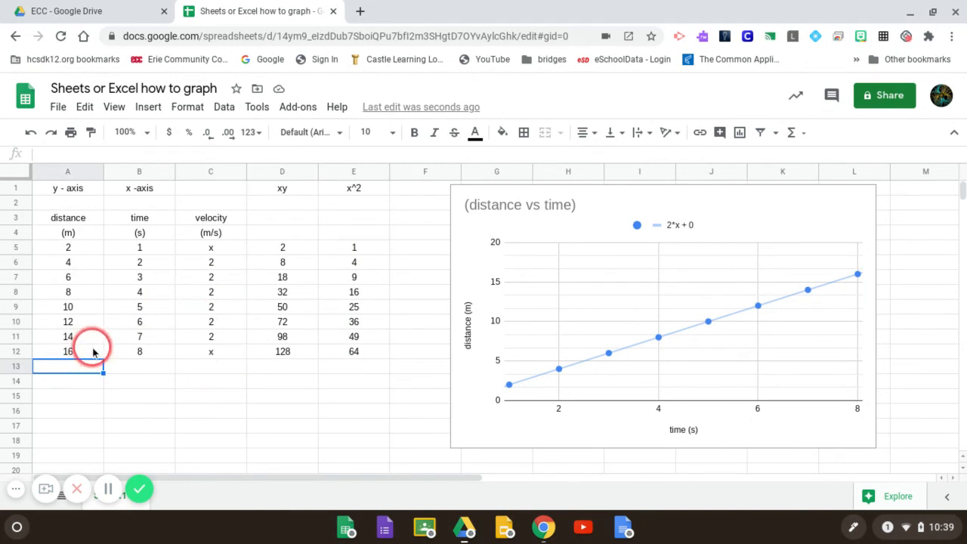
left_click(804, 135)
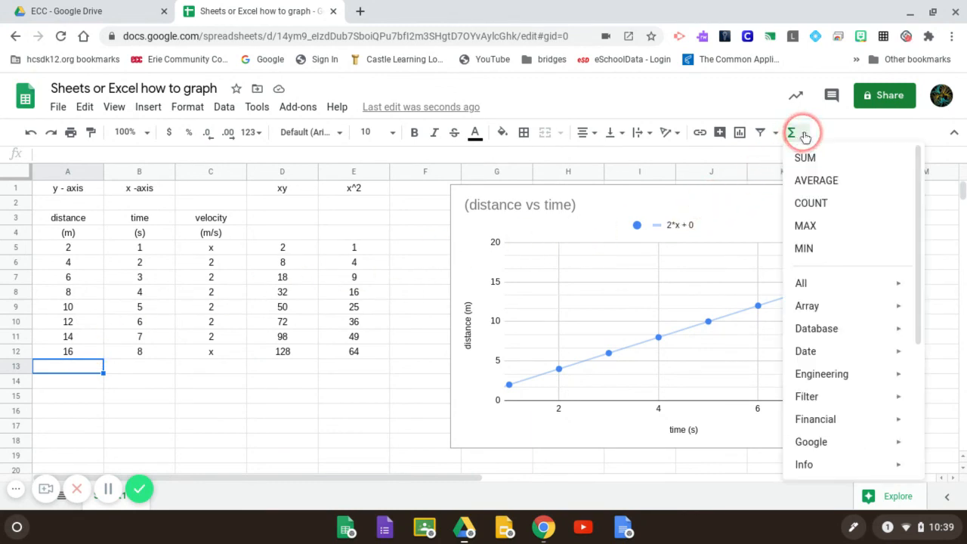
left_click(804, 182)
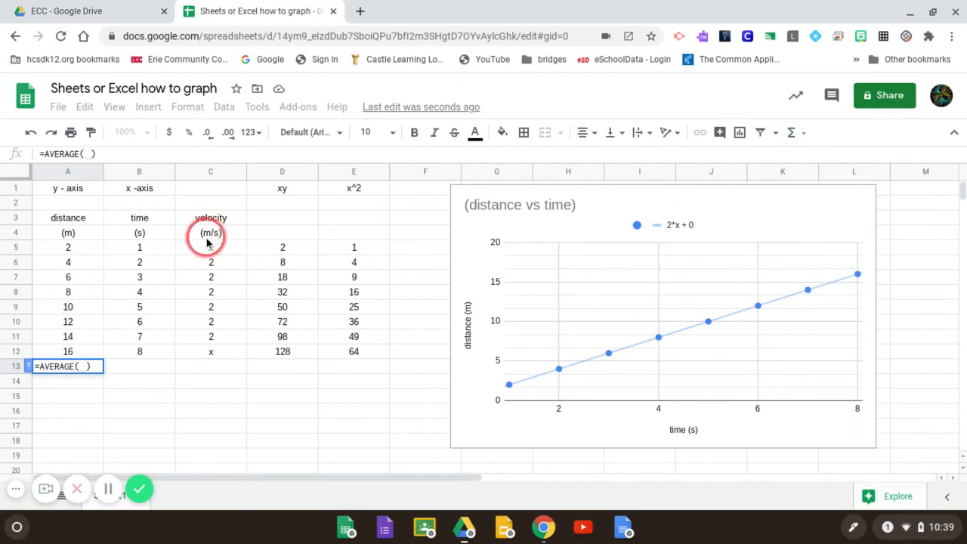
left_click_drag(69, 255, 70, 353)
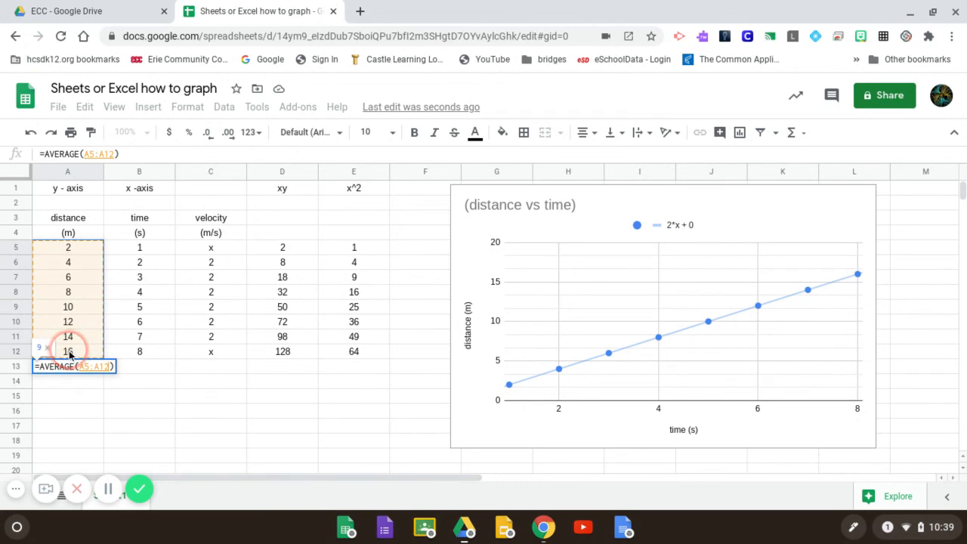
key("Return")
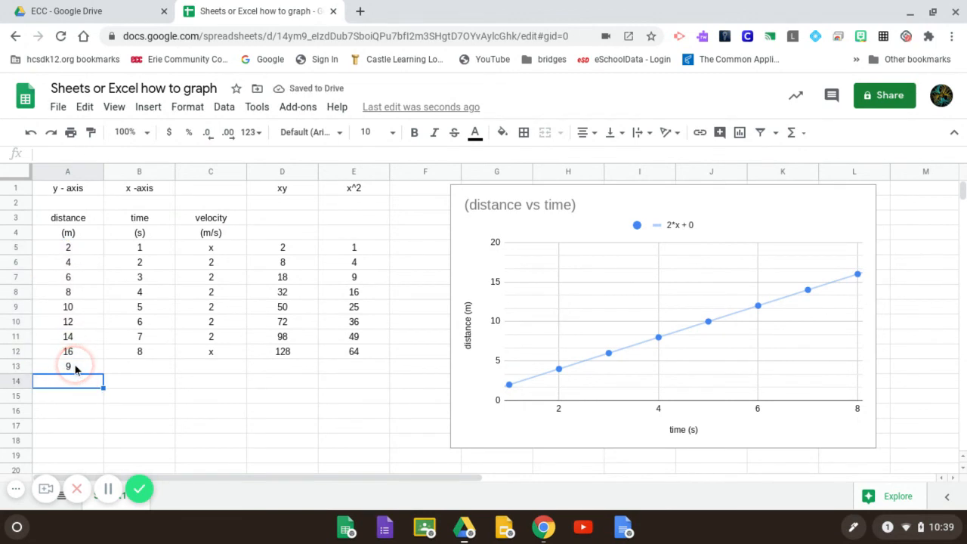
Make row 13 bold and extend the average formula from A13 to B13
left_click(18, 368)
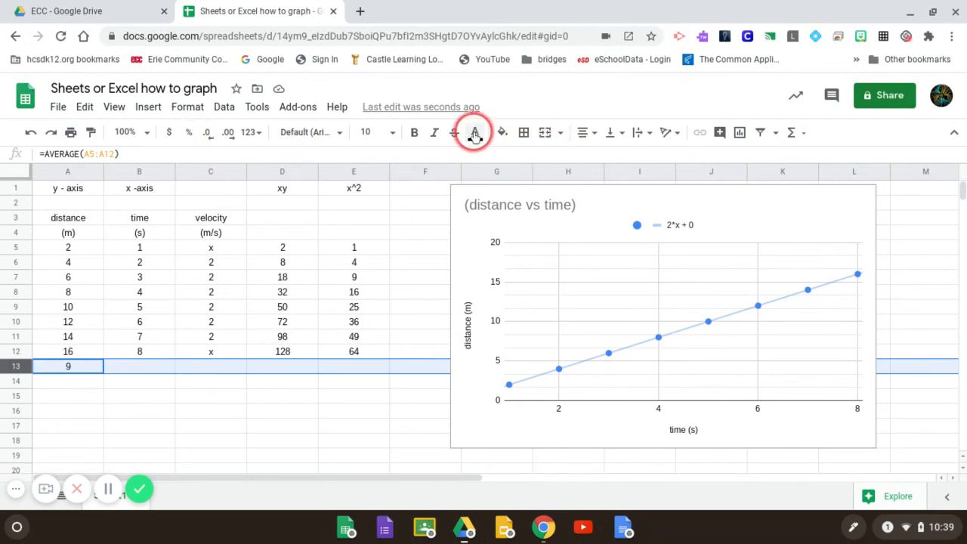
left_click(413, 135)
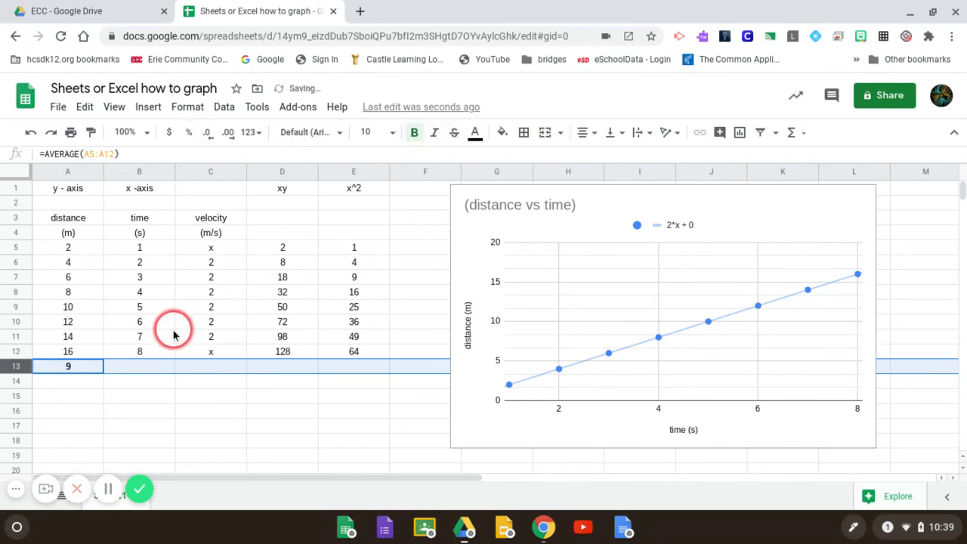
left_click(134, 385)
left_click(101, 367)
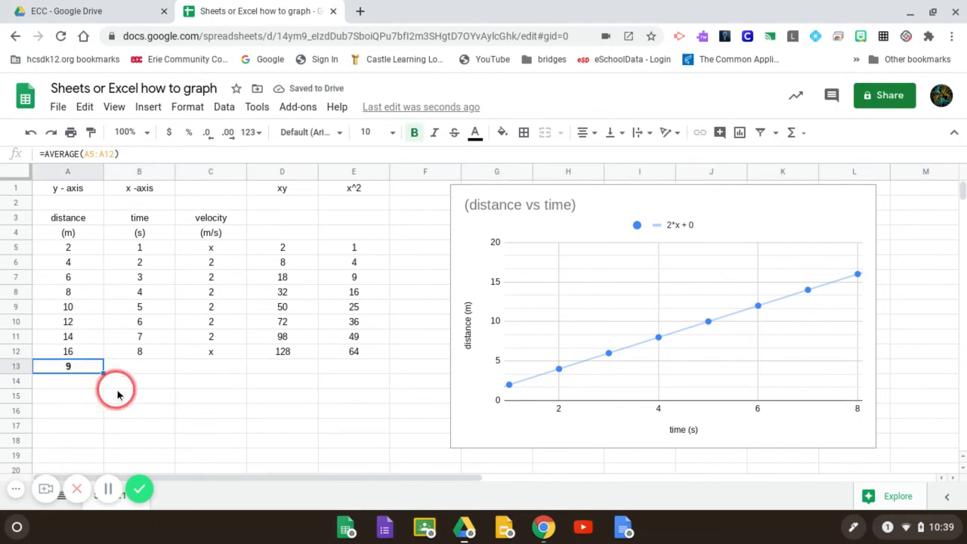
left_click_drag(103, 373, 130, 372)
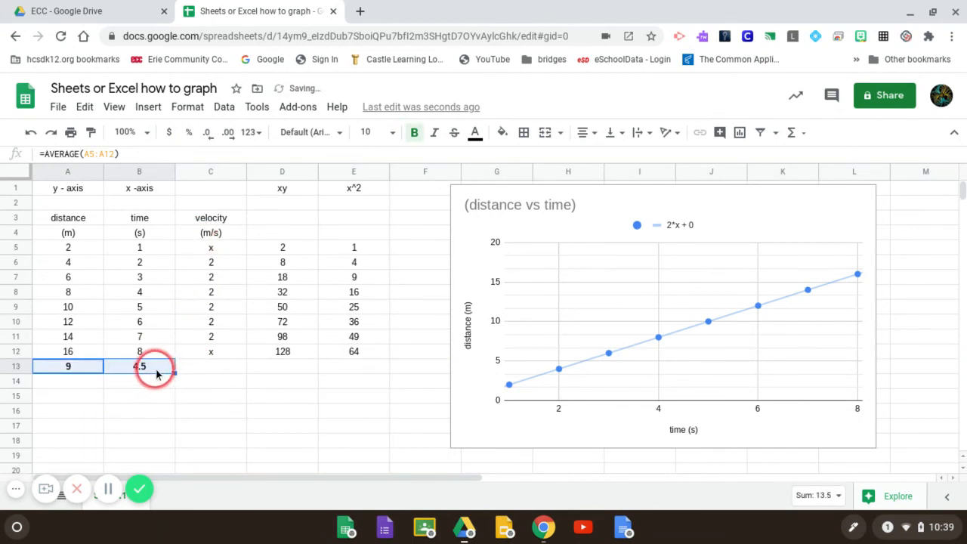
Copy the average formulas in A13:B13 and paste them at cell D13 under the xy and x^2 columns
right_click(157, 373)
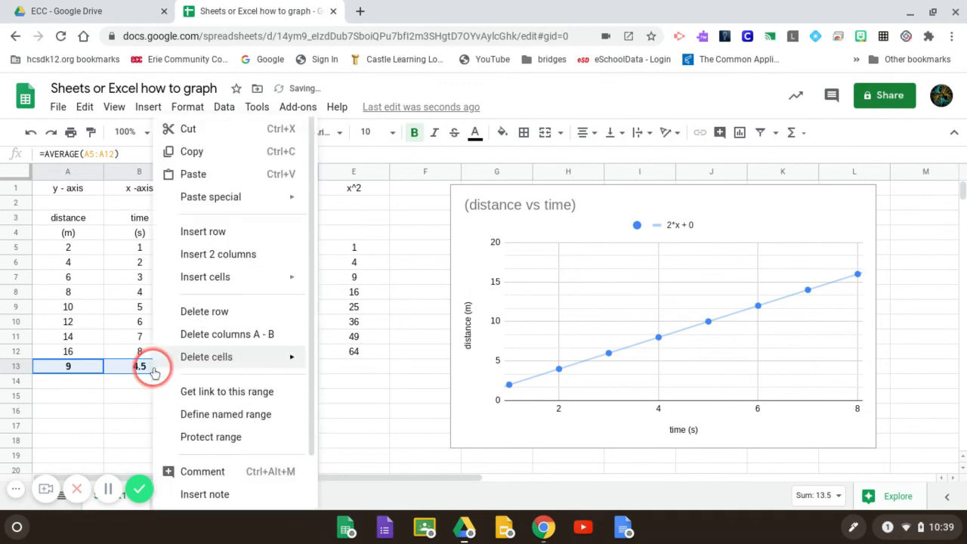
left_click(190, 151)
left_click(286, 376)
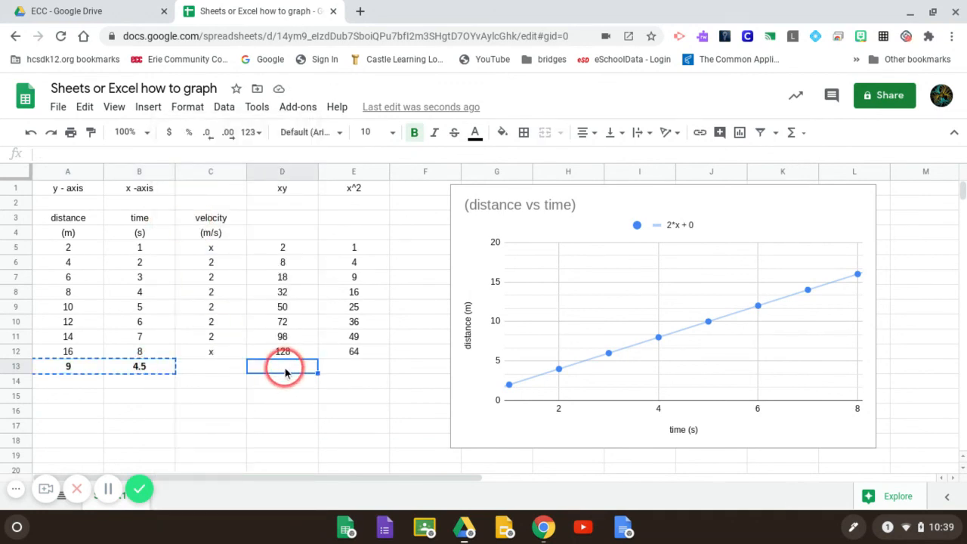
right_click(284, 371)
left_click(331, 184)
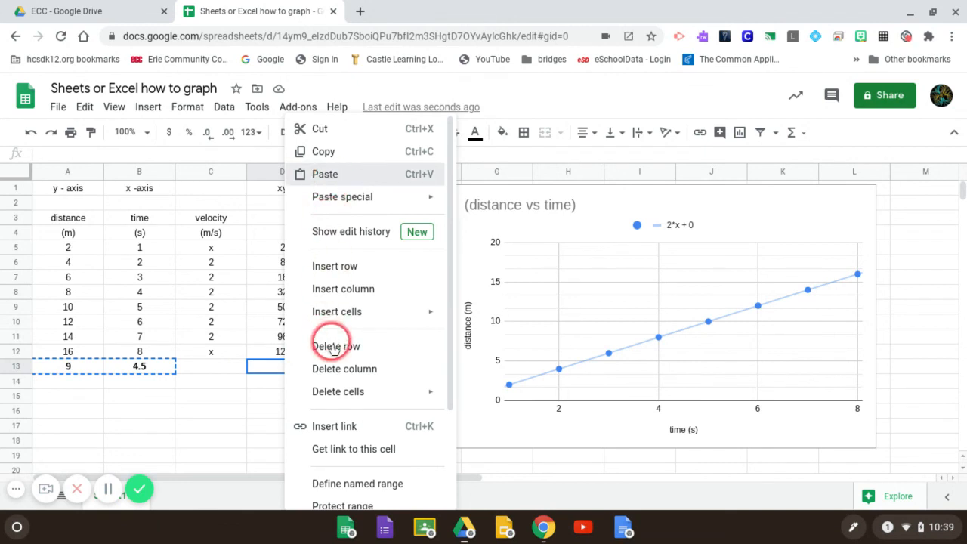